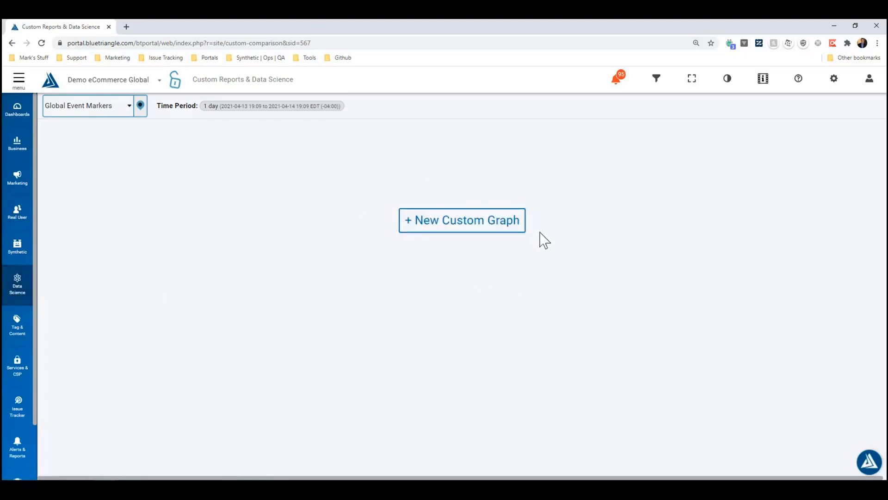
Start a new custom graph using Real User data and the Line Graph type.
{"action": "left_click", "coordinate": [456, 227]}
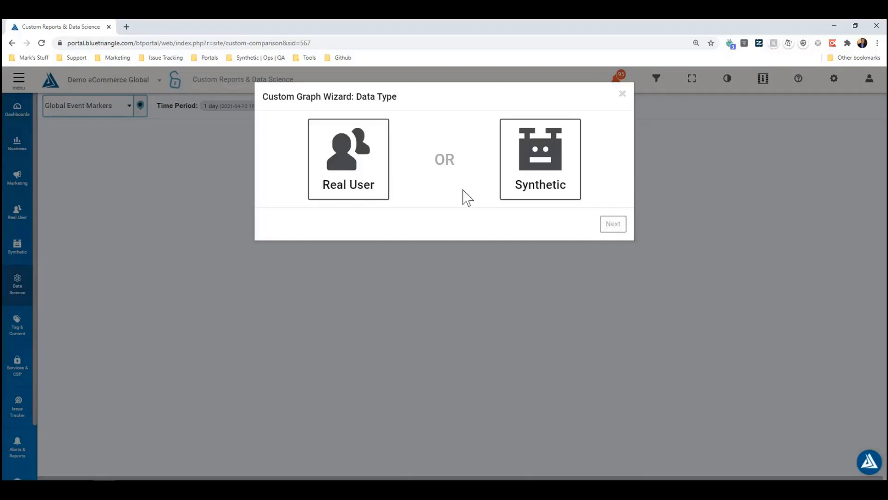
{"action": "left_click", "coordinate": [350, 182]}
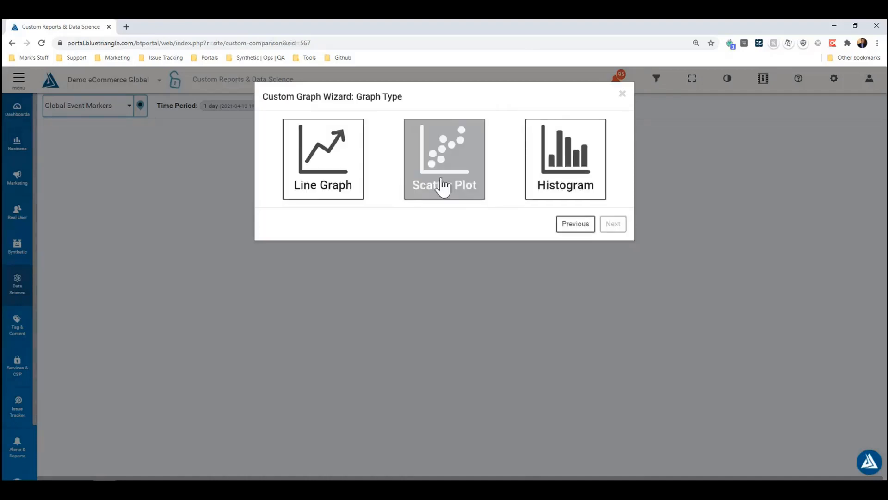
{"action": "left_click", "coordinate": [326, 175]}
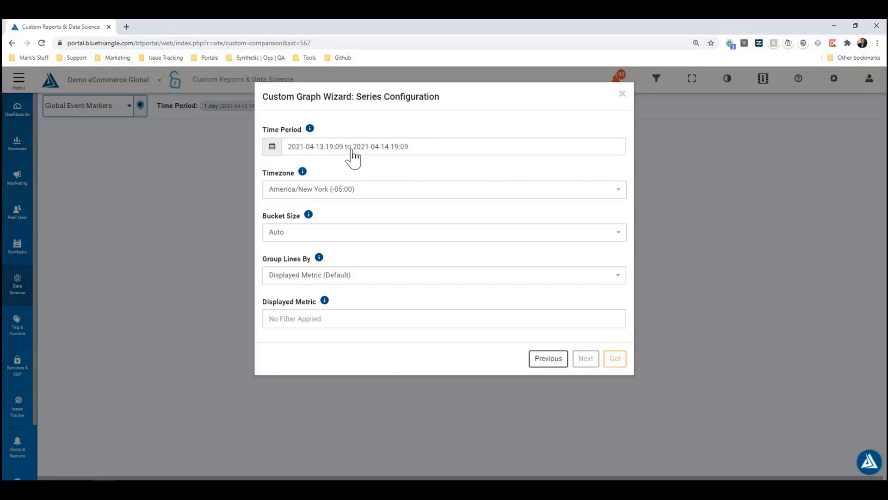
Set the graph's time period to the Last 24 Hours preset.
{"action": "left_click", "coordinate": [353, 149]}
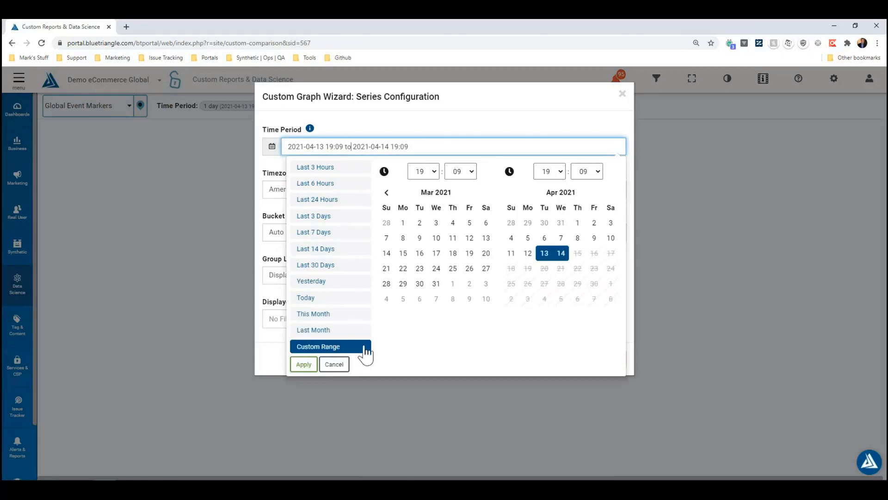
{"action": "left_click", "coordinate": [511, 238]}
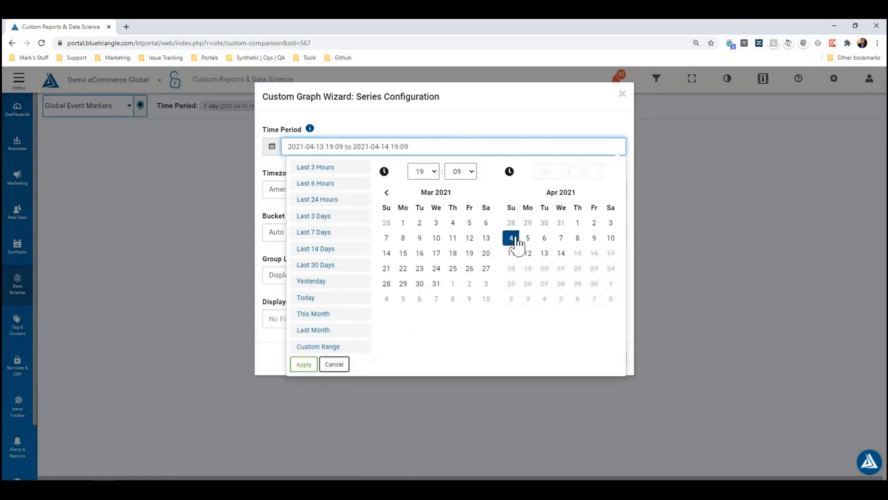
{"action": "left_click", "coordinate": [544, 262]}
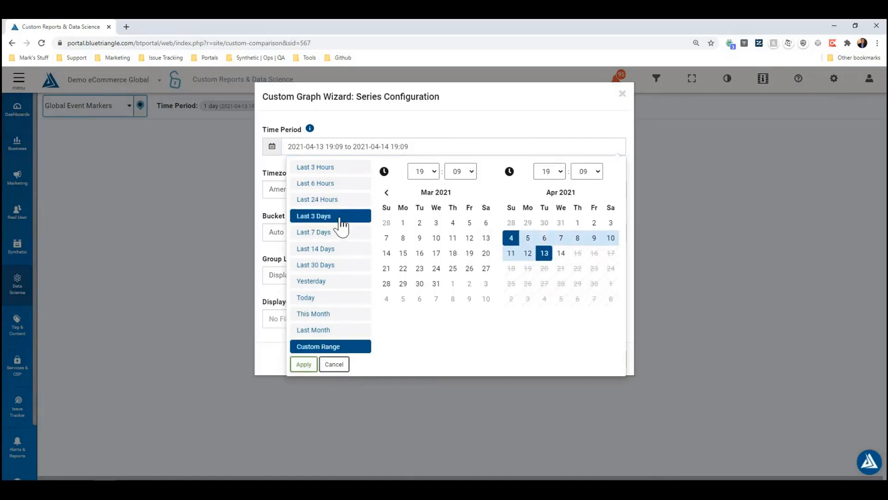
{"action": "left_click", "coordinate": [341, 200]}
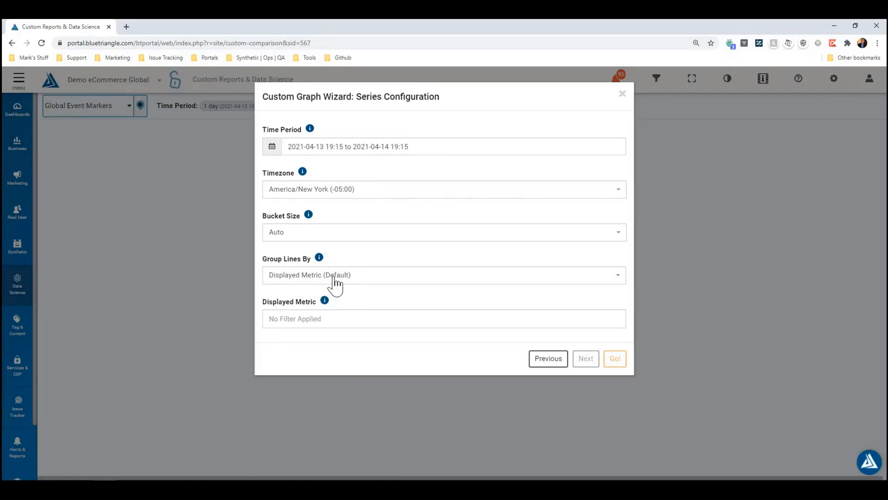
Choose Onload as the displayed metric and generate the line graph.
{"action": "left_click", "coordinate": [331, 319]}
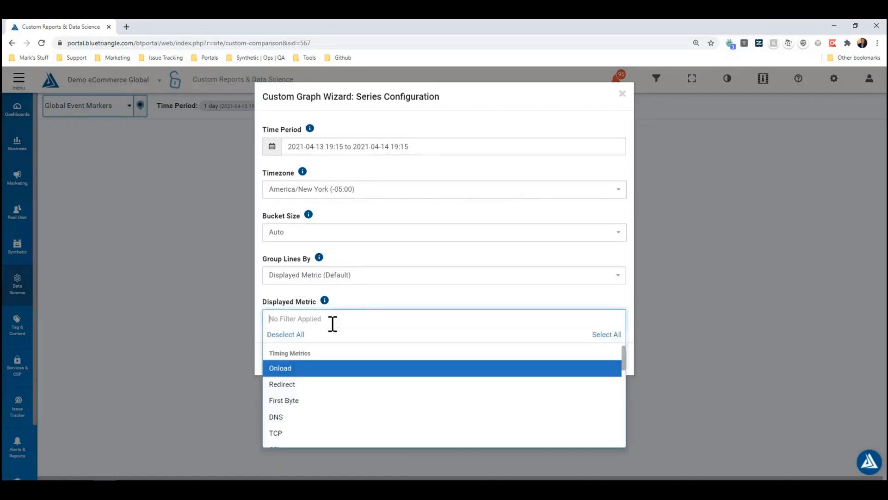
{"action": "left_click", "coordinate": [309, 373]}
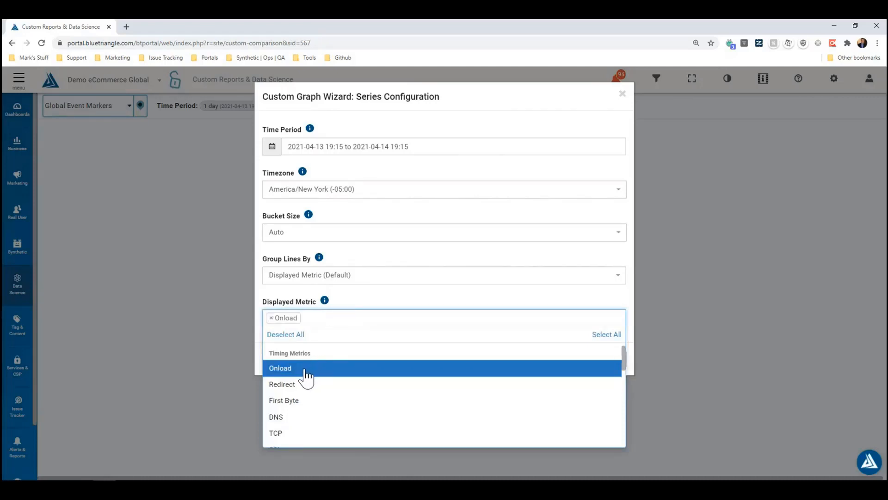
{"action": "left_click", "coordinate": [366, 306]}
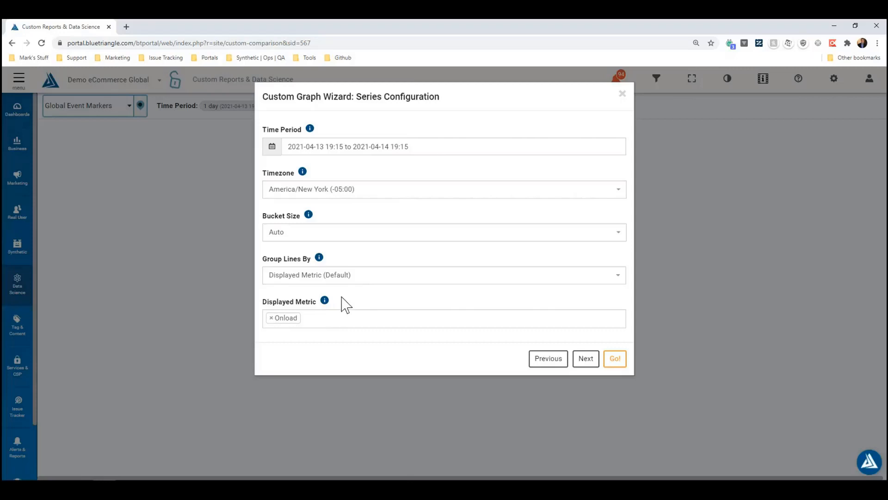
{"action": "left_click", "coordinate": [615, 359]}
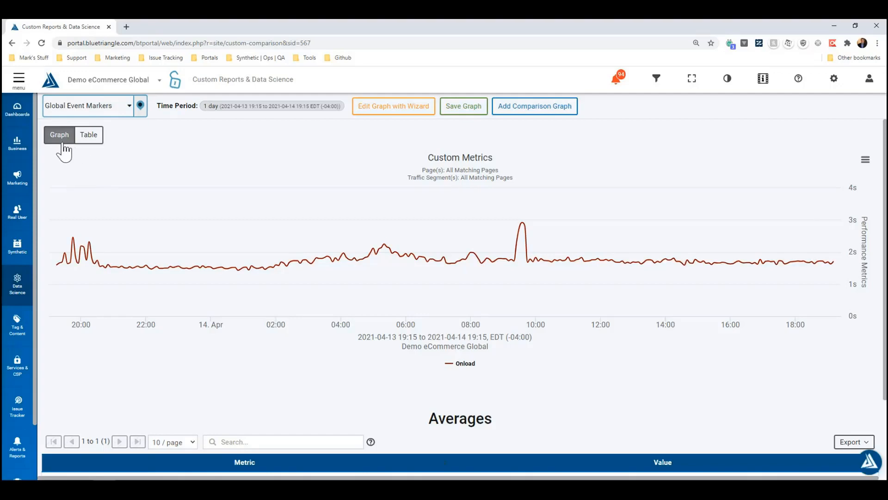
View the graph data as a table, check its export formats, and return to the graph view.
{"action": "left_click", "coordinate": [88, 135]}
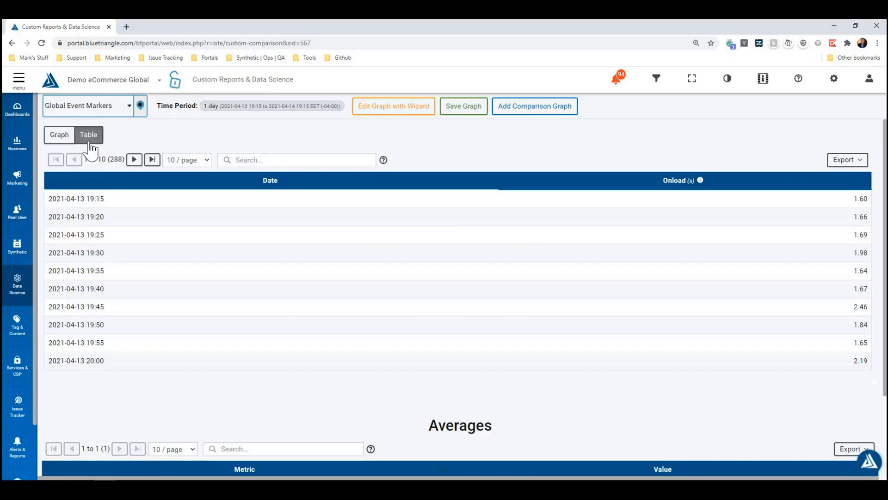
{"action": "left_click", "coordinate": [60, 138]}
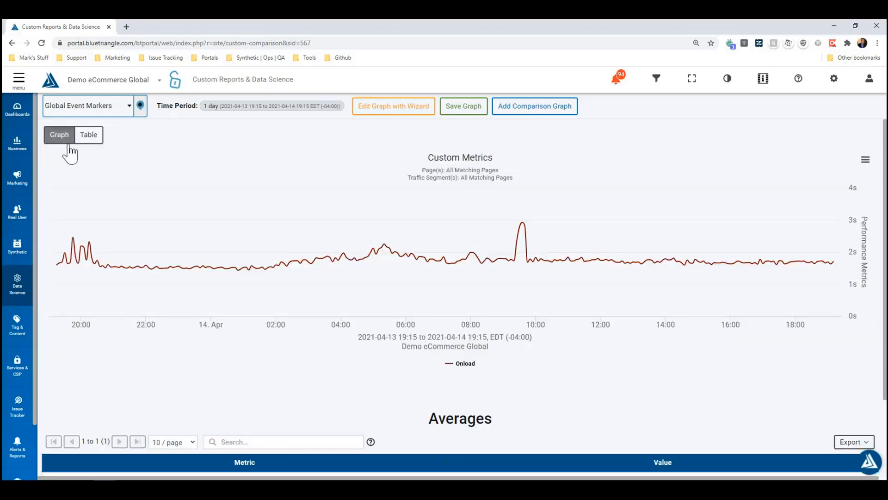
{"action": "left_click", "coordinate": [90, 140]}
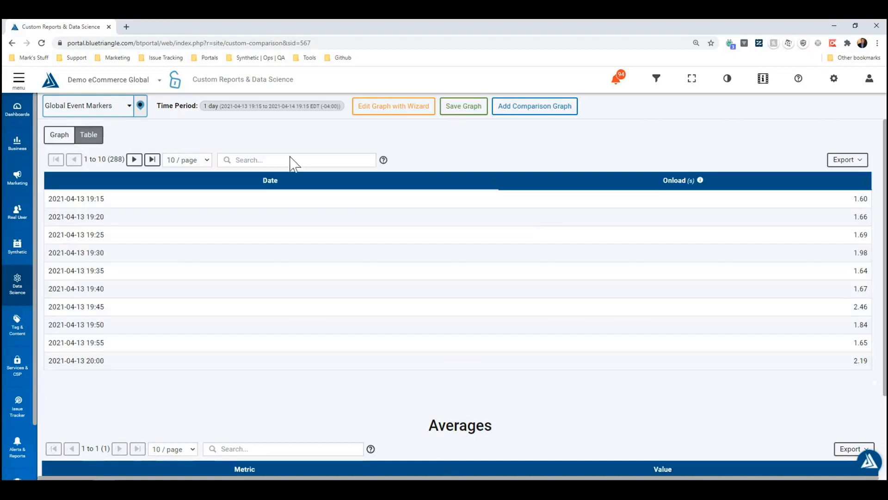
{"action": "left_click", "coordinate": [860, 161]}
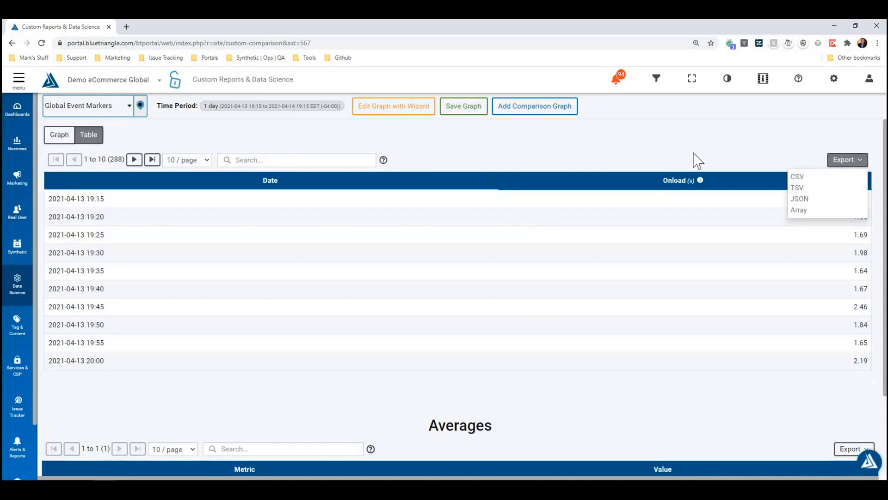
{"action": "left_click", "coordinate": [60, 136]}
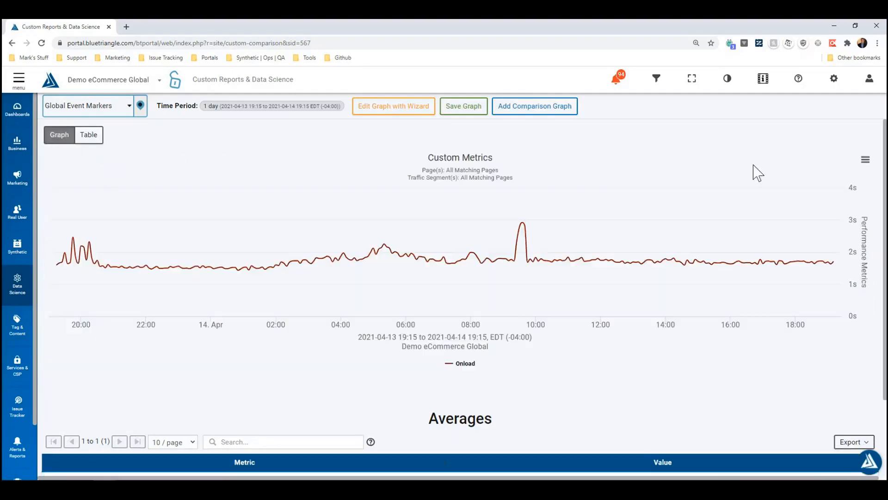
Examine the chart's display and download options, and the Averages table below the graph.
{"action": "left_click", "coordinate": [865, 160]}
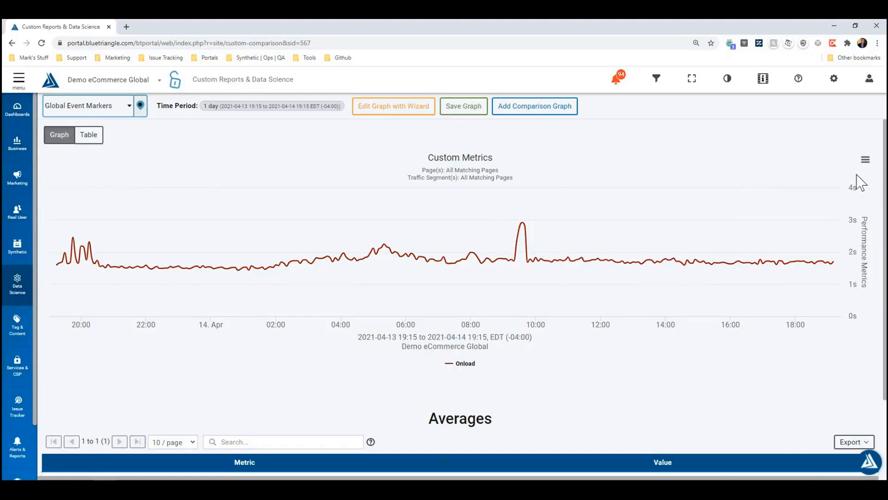
{"action": "left_click", "coordinate": [865, 160]}
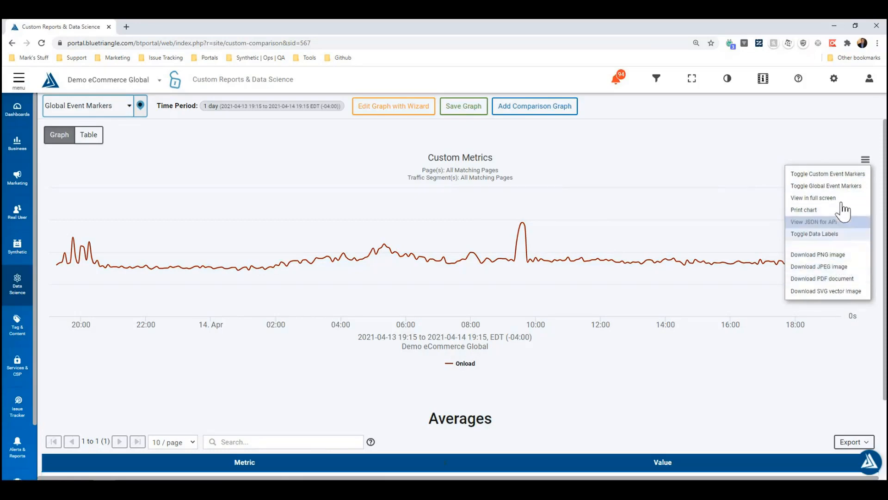
{"action": "left_click", "coordinate": [865, 159]}
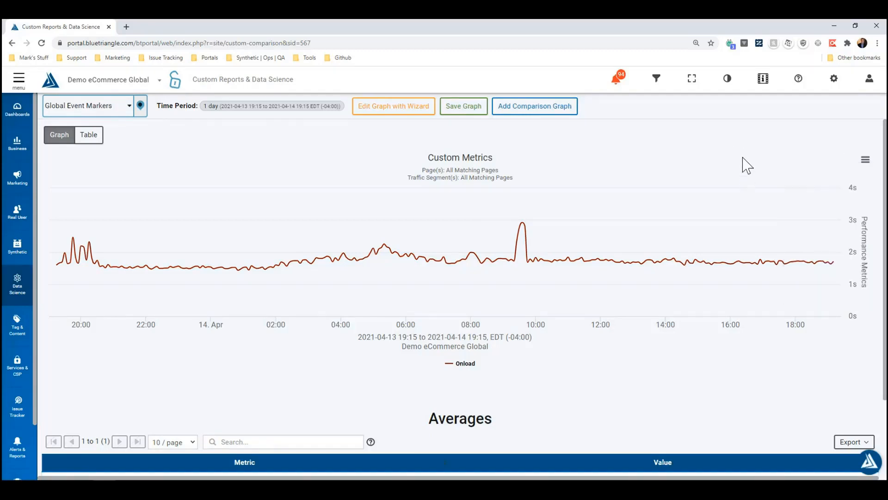
{"action": "scroll", "coordinate": [471, 228], "scroll_direction": "down", "scroll_amount": 2}
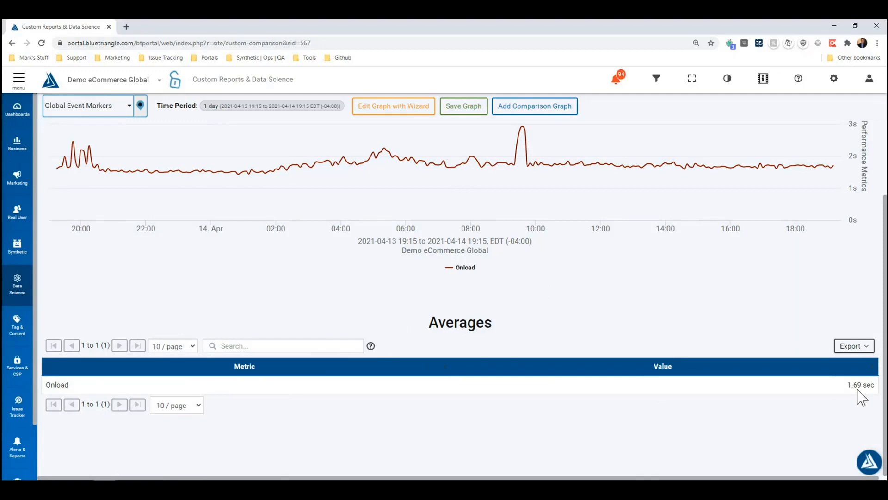
{"action": "scroll", "coordinate": [491, 341], "scroll_direction": "up", "scroll_amount": 2}
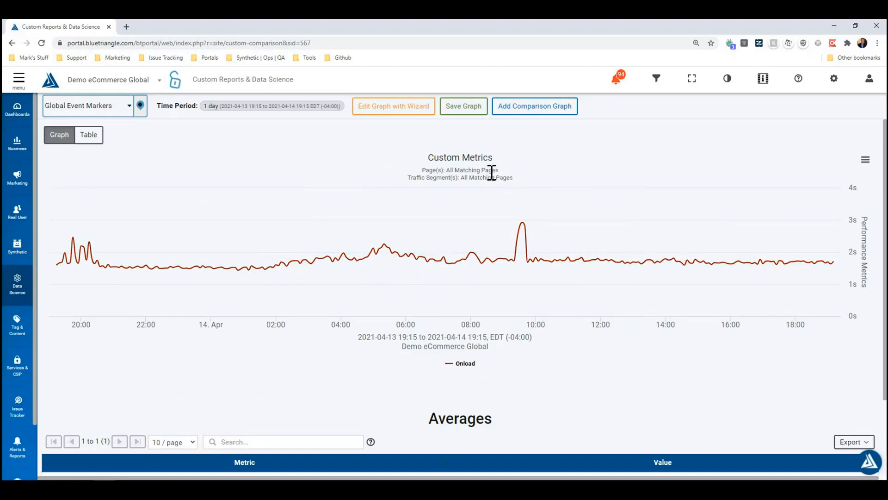
Save the graph as an analysis named "Demo Analysis 1" and dismiss the notification.
{"action": "left_click", "coordinate": [464, 106]}
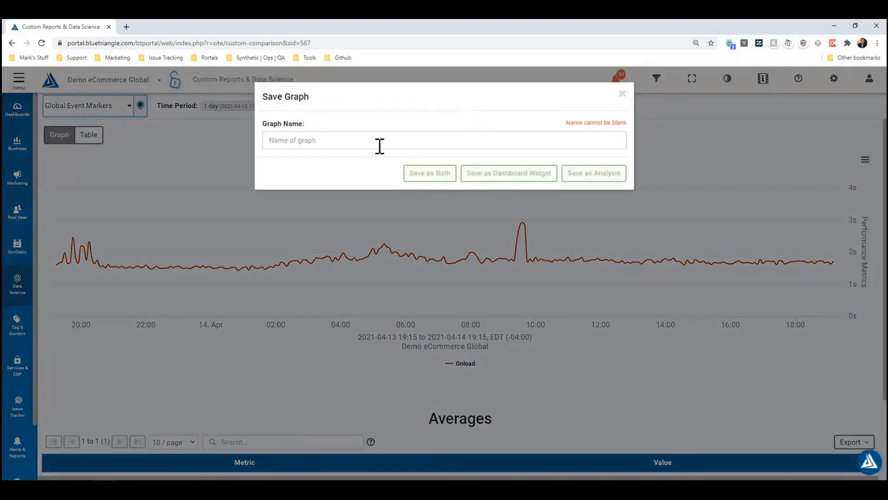
{"action": "left_click", "coordinate": [379, 146]}
{"action": "type", "text": "Demo"}
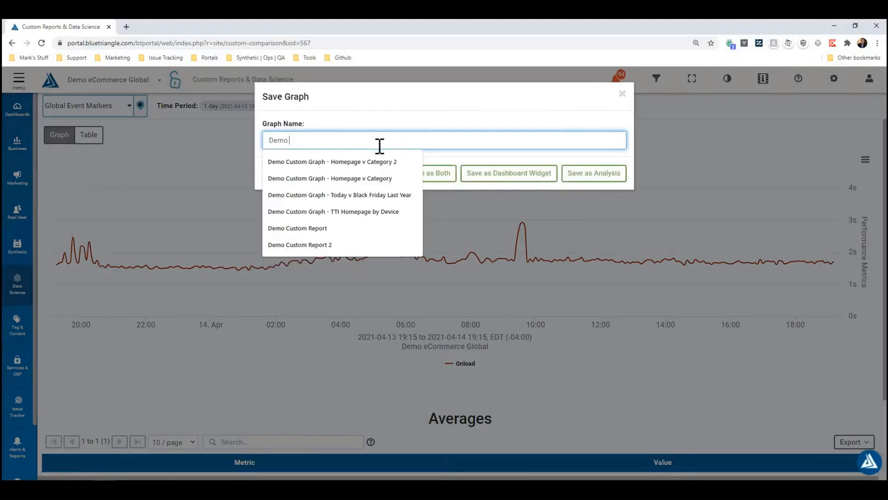
{"action": "type", "text": " Analysis 1"}
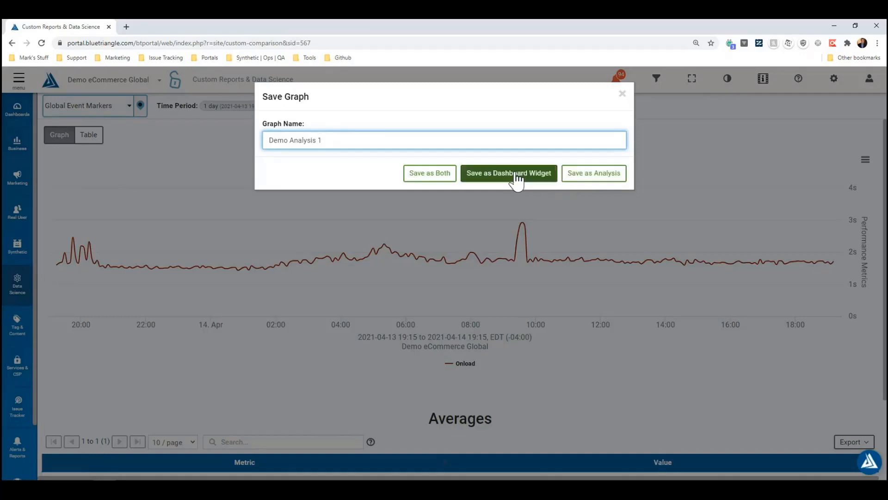
{"action": "left_click", "coordinate": [604, 184]}
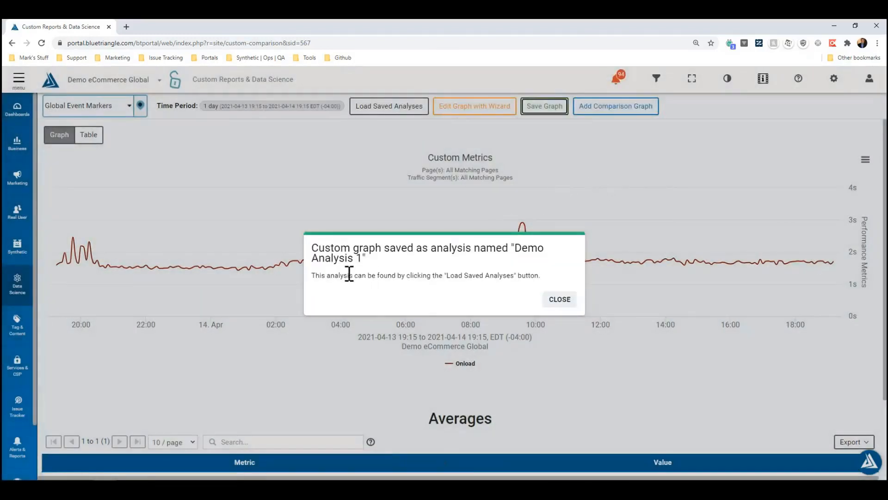
{"action": "left_click", "coordinate": [560, 300]}
Check the saved analyses list for the stored graph's name and type, and close it.
{"action": "scroll", "coordinate": [452, 254], "scroll_direction": "down", "scroll_amount": 2}
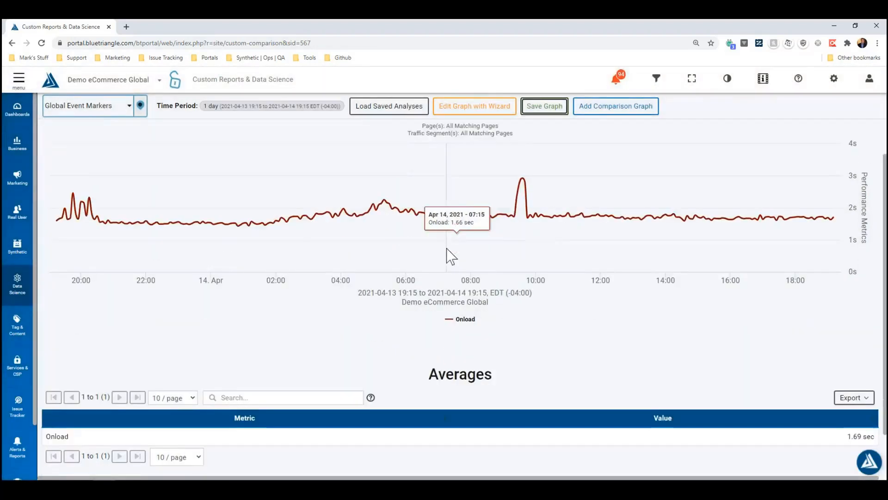
{"action": "scroll", "coordinate": [329, 212], "scroll_direction": "up", "scroll_amount": 2}
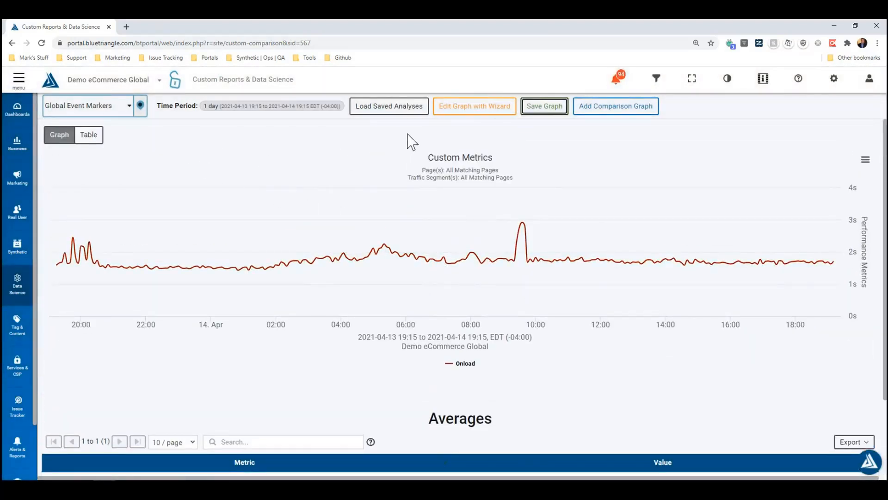
{"action": "left_click", "coordinate": [401, 110]}
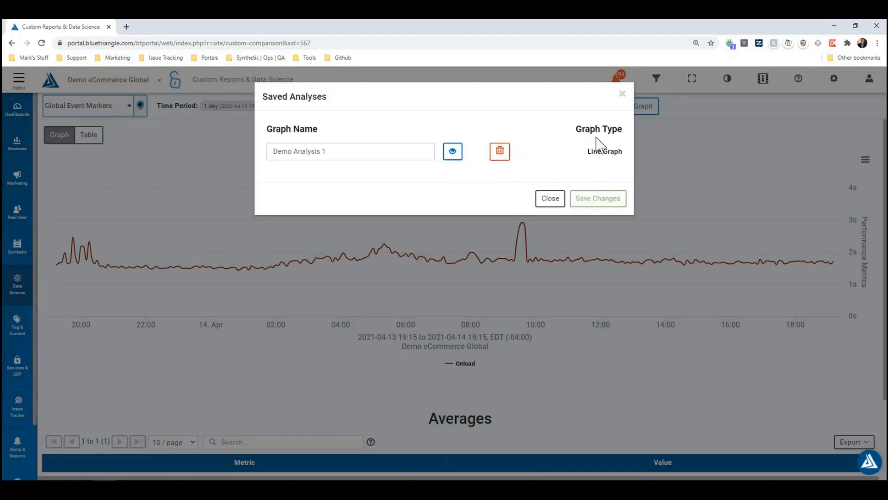
{"action": "left_click", "coordinate": [622, 94]}
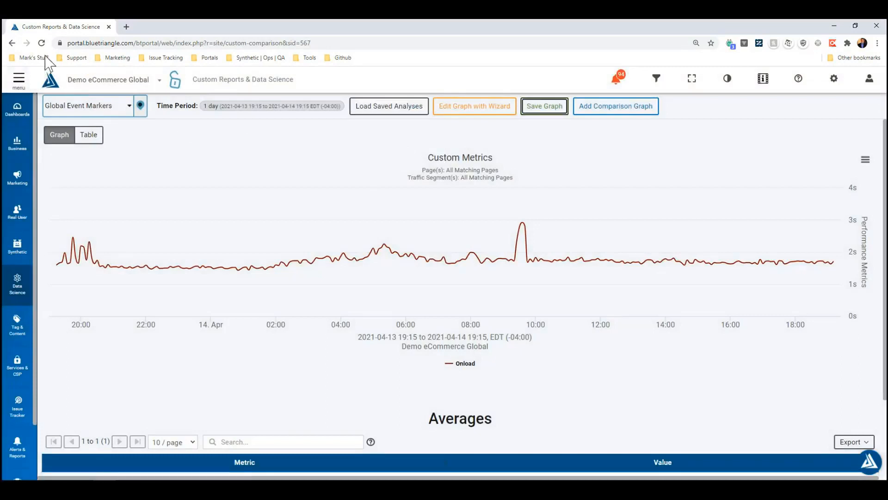
Reload the page and check the saved analyses list from the Custom Reports start page.
{"action": "left_click", "coordinate": [42, 43]}
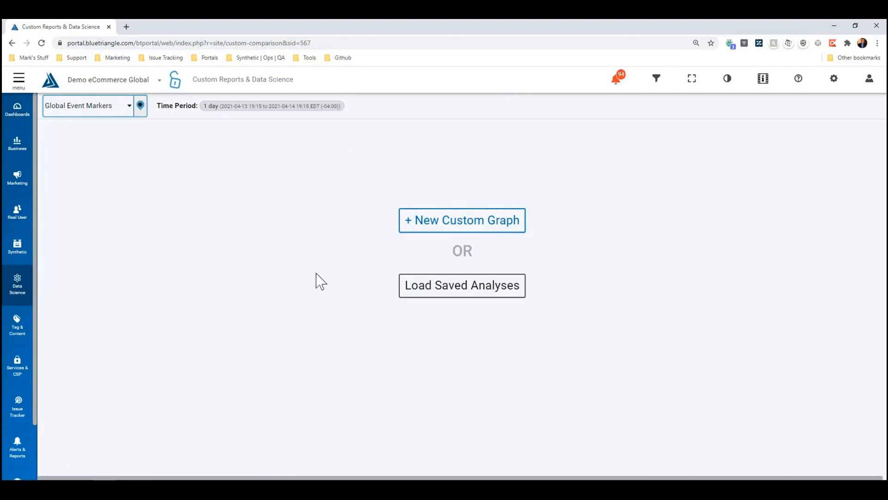
{"action": "left_click", "coordinate": [472, 300]}
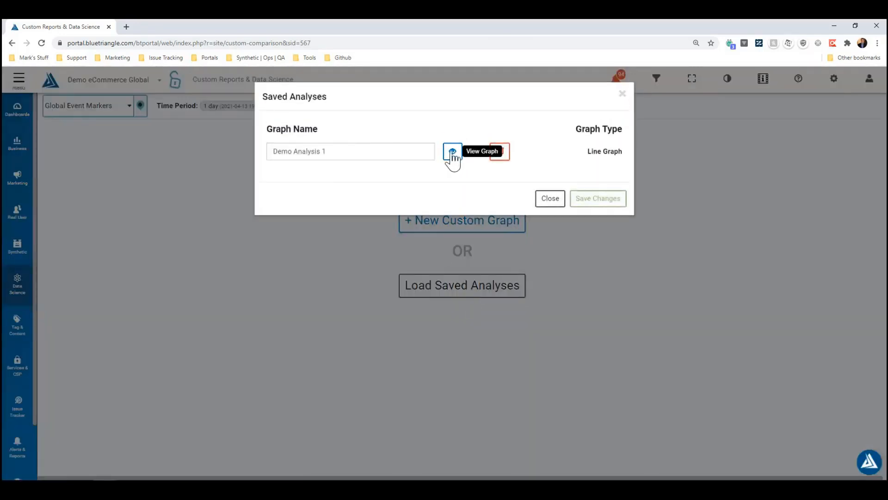
{"action": "left_click", "coordinate": [553, 199]}
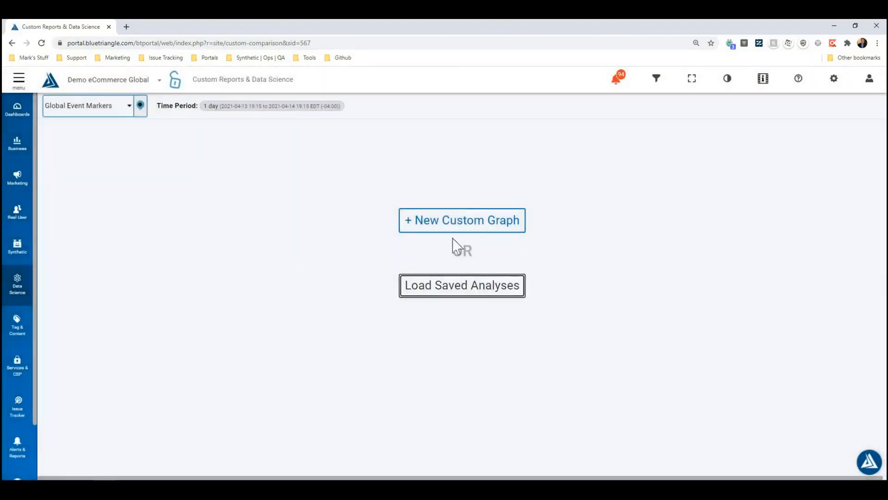
Begin another custom graph with the Real User data type and the Line Graph type.
{"action": "left_click", "coordinate": [483, 230]}
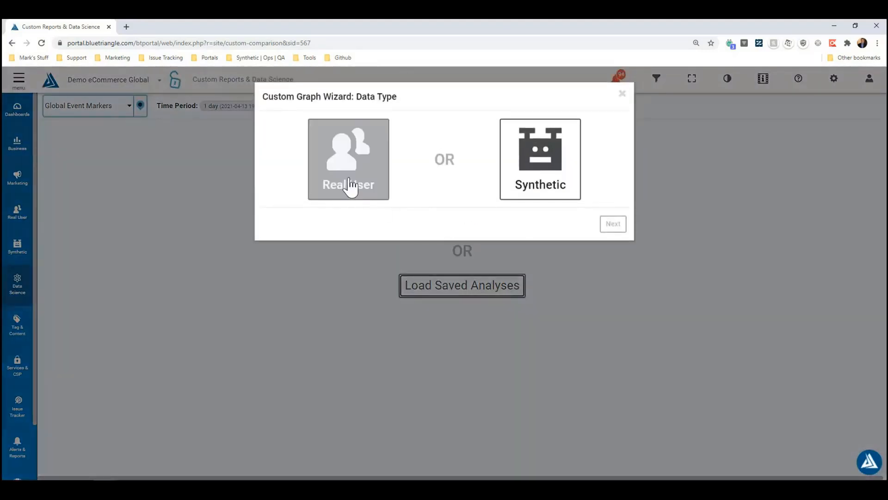
{"action": "left_click", "coordinate": [351, 187]}
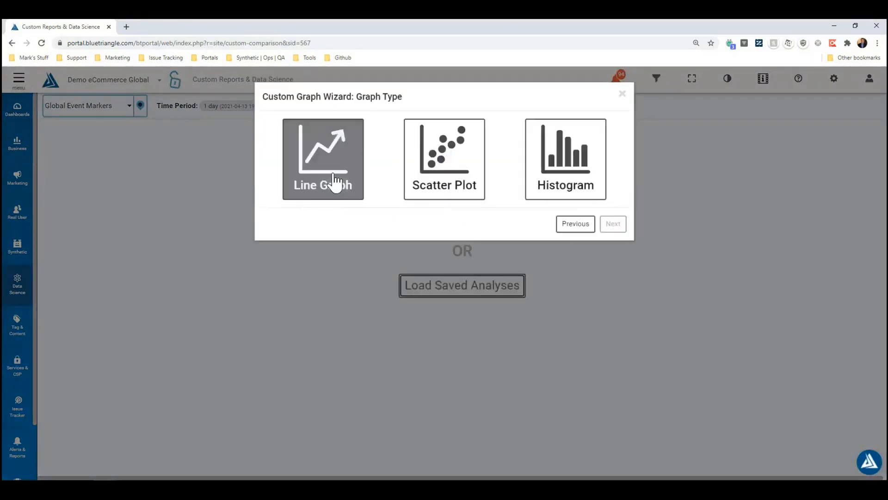
{"action": "left_click", "coordinate": [335, 182]}
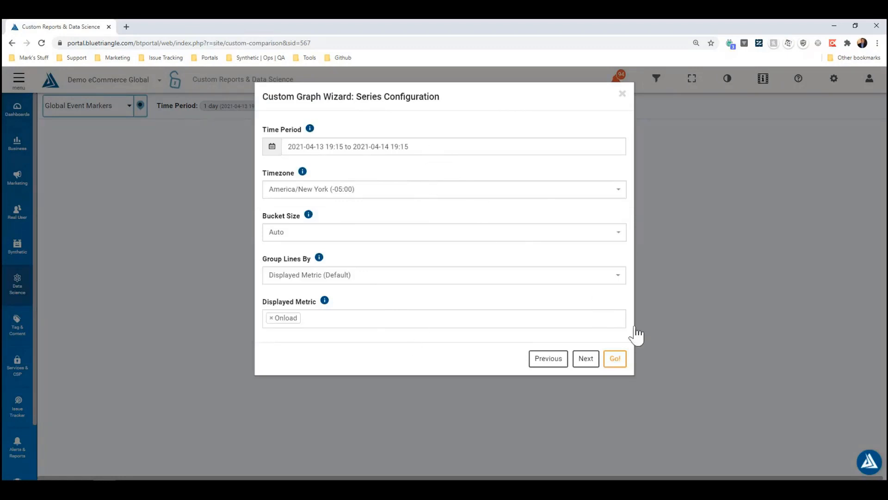
Generate the Onload line graph with the default series settings and save it as a dashboard widget named "Demo Analysis 2".
{"action": "left_click", "coordinate": [615, 359]}
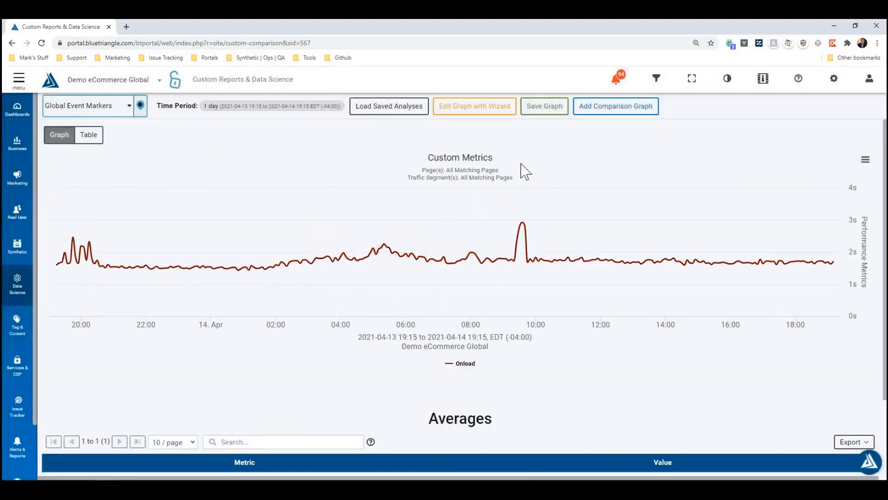
{"action": "left_click", "coordinate": [550, 108]}
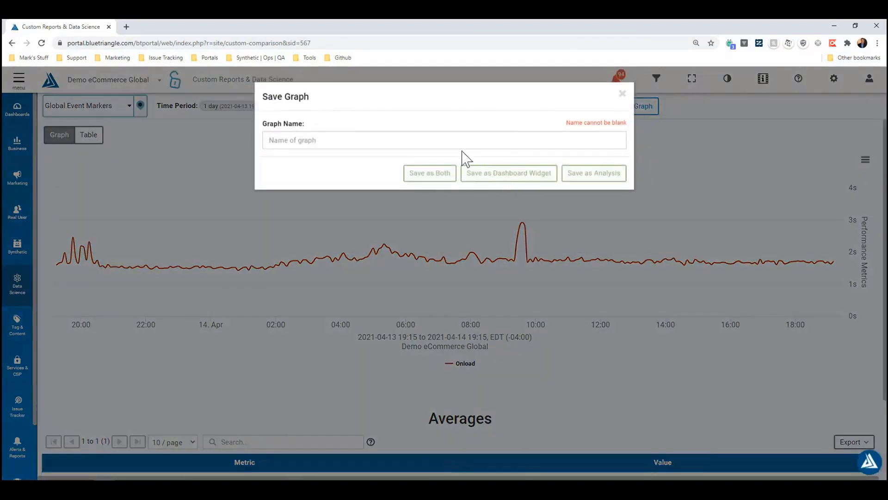
{"action": "left_click", "coordinate": [461, 139]}
{"action": "type", "text": "Demo"}
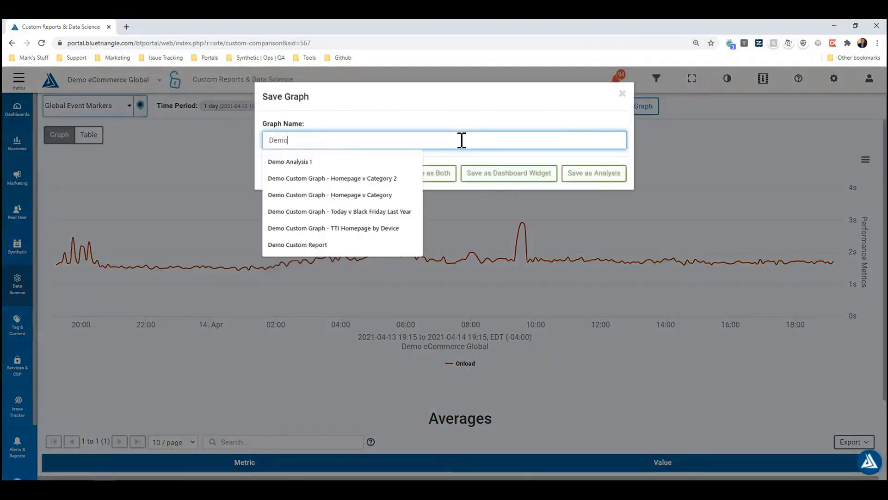
{"action": "type", "text": " Analysis "}
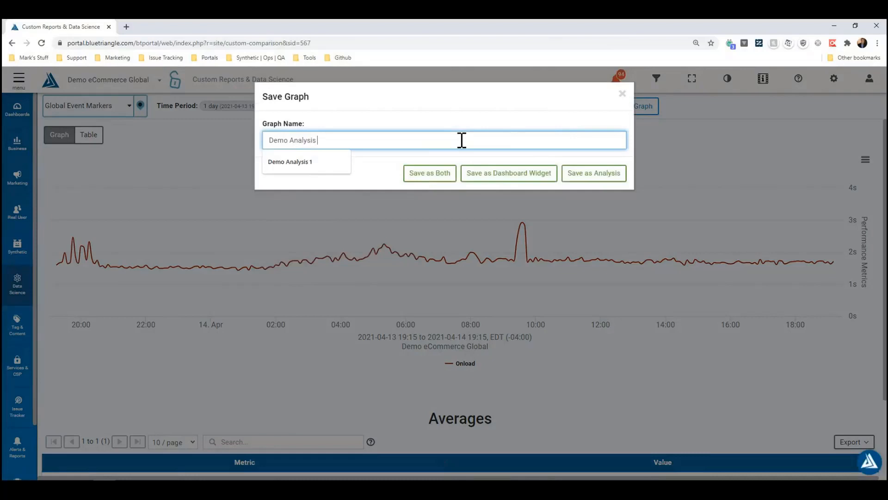
{"action": "type", "text": "2"}
{"action": "left_click", "coordinate": [514, 176]}
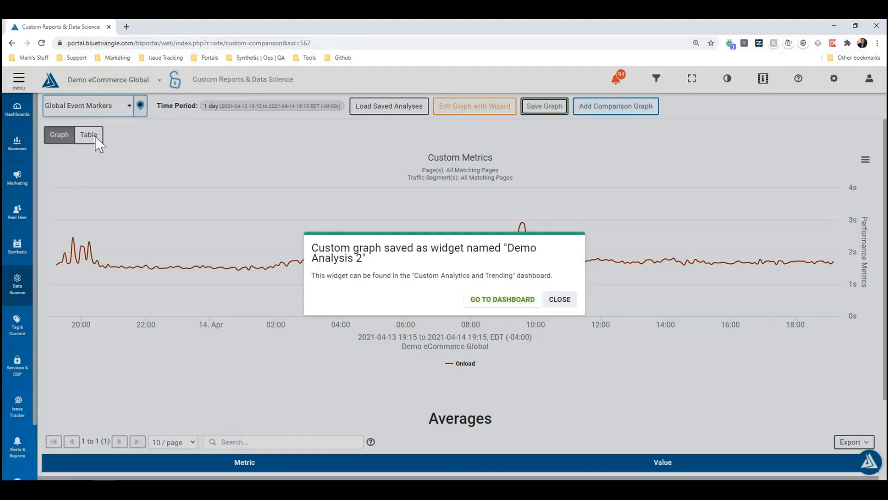
Duplicate the Custom Reports browser tab and open the "Custom Analytics and Trending" dashboard in the copy.
{"action": "right_click", "coordinate": [74, 28]}
{"action": "left_click", "coordinate": [98, 84]}
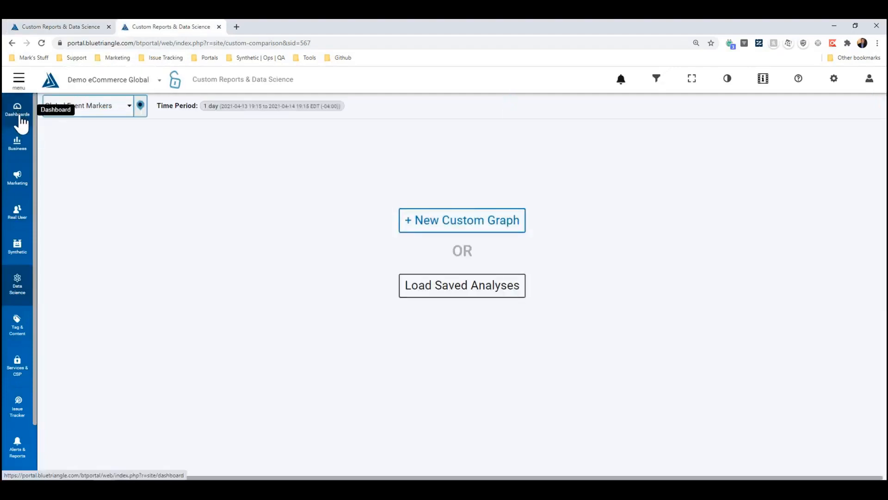
{"action": "left_click", "coordinate": [20, 120]}
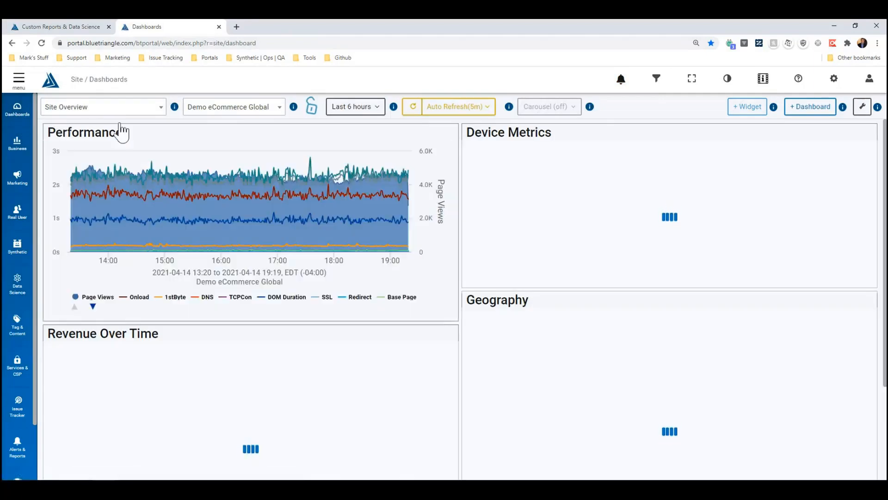
{"action": "left_click", "coordinate": [139, 108]}
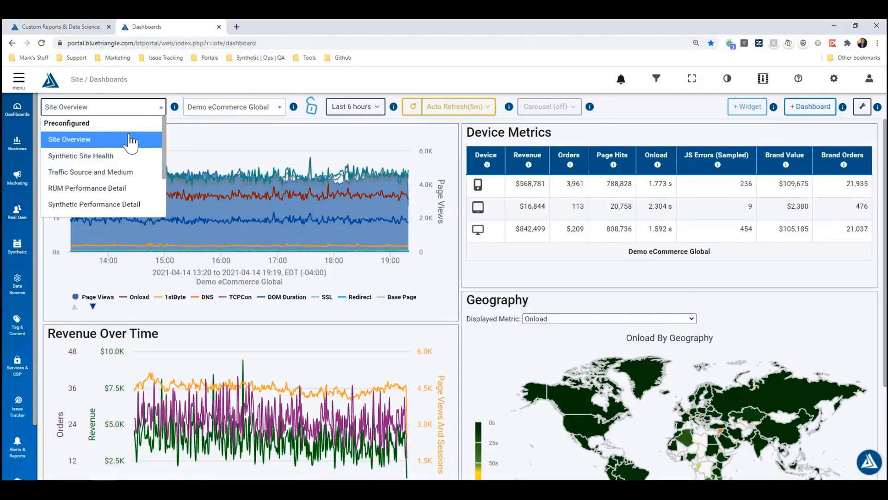
{"action": "scroll", "coordinate": [102, 152], "scroll_direction": "down", "scroll_amount": 3}
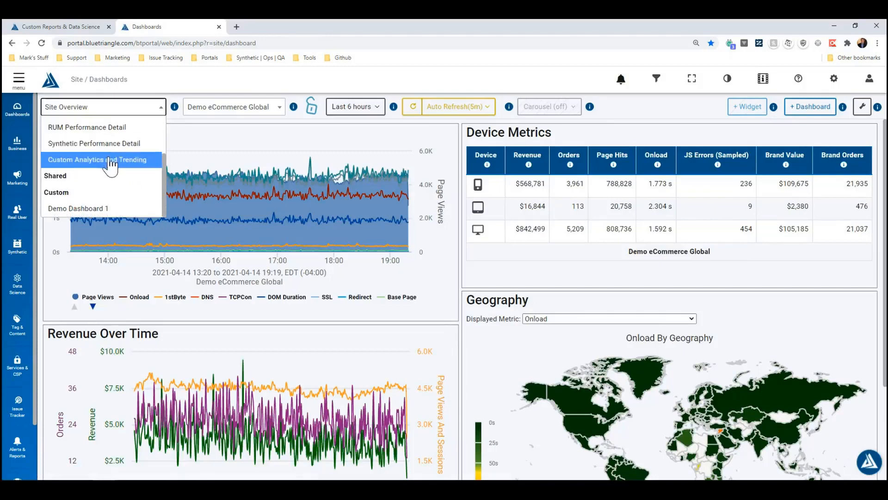
{"action": "left_click", "coordinate": [111, 163]}
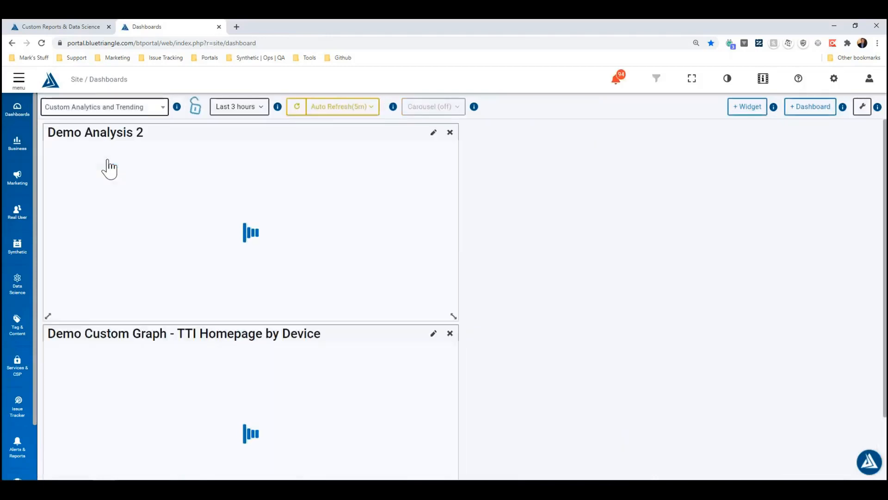
Look over the dashboard's widgets and remove the "Demo Custom Graph - TTI Homepage by Device" widget.
{"action": "scroll", "coordinate": [532, 346], "scroll_direction": "down", "scroll_amount": 2}
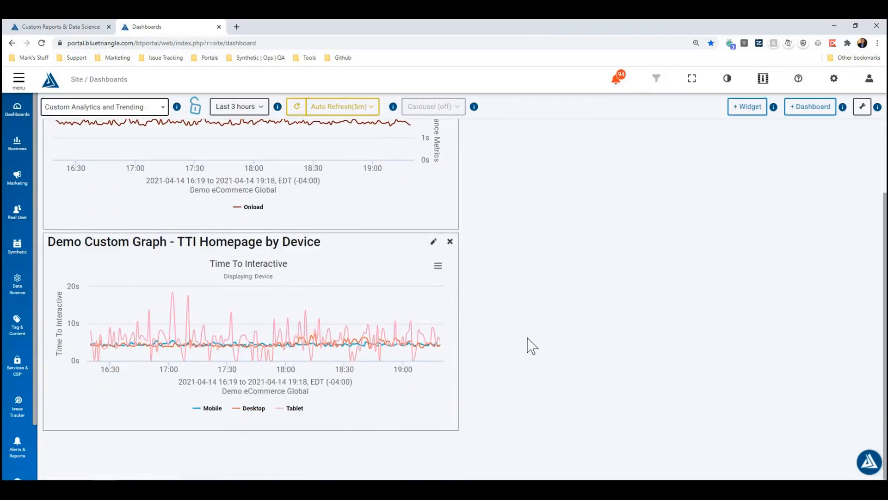
{"action": "scroll", "coordinate": [518, 348], "scroll_direction": "up", "scroll_amount": 2}
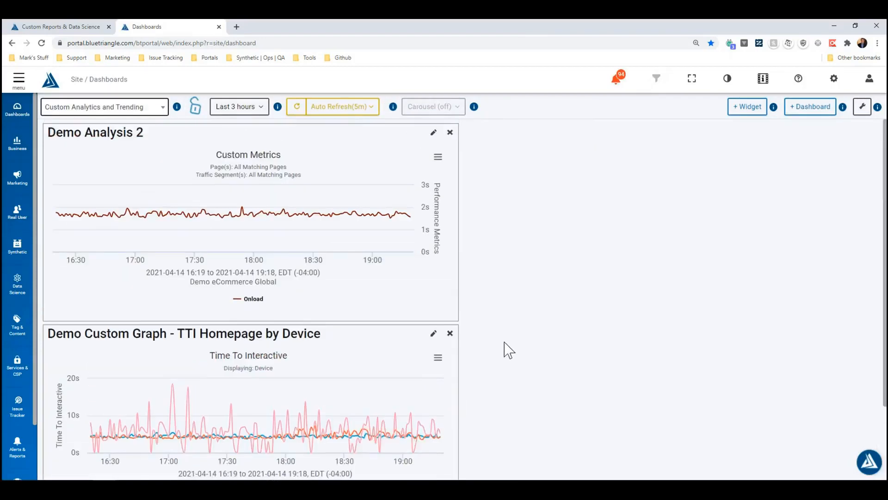
{"action": "left_click", "coordinate": [451, 334]}
{"action": "left_click", "coordinate": [508, 296]}
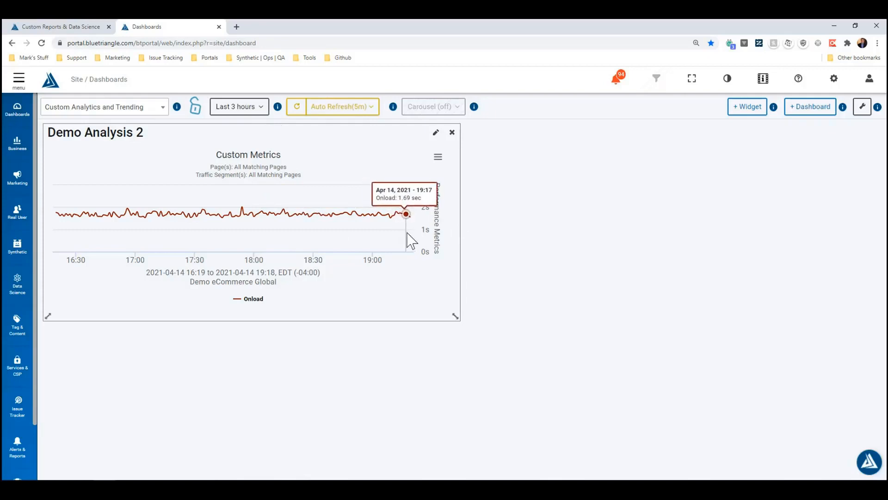
Return to the Custom Reports & Data Science page and dismiss the saved-widget notification.
{"action": "left_click", "coordinate": [65, 27]}
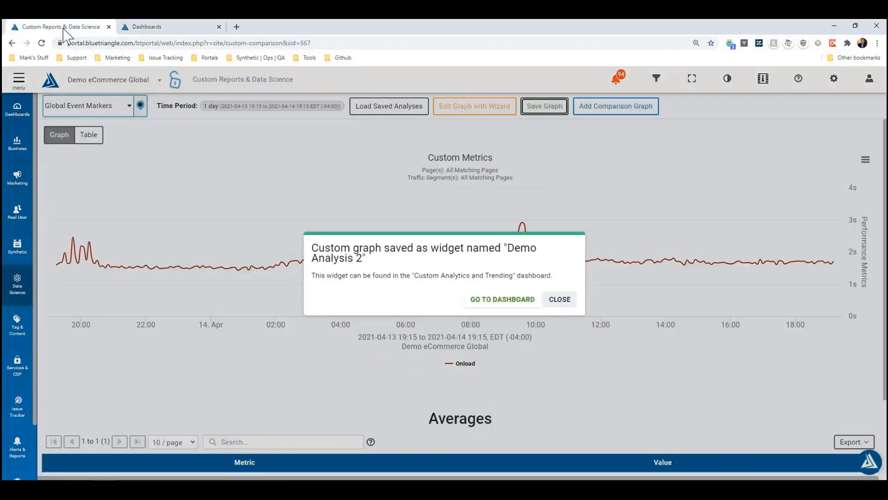
{"action": "left_click", "coordinate": [563, 300]}
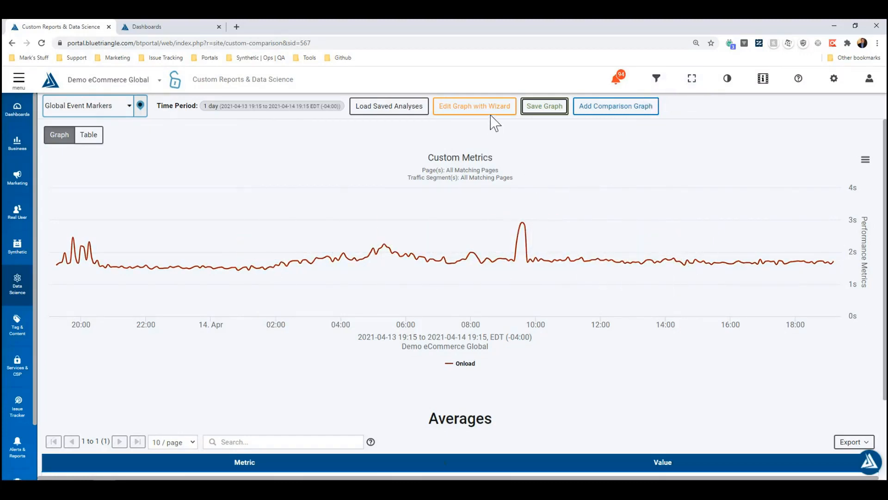
Filter the custom Onload graph to the HomePage page name and apply the filter.
{"action": "left_click", "coordinate": [660, 93]}
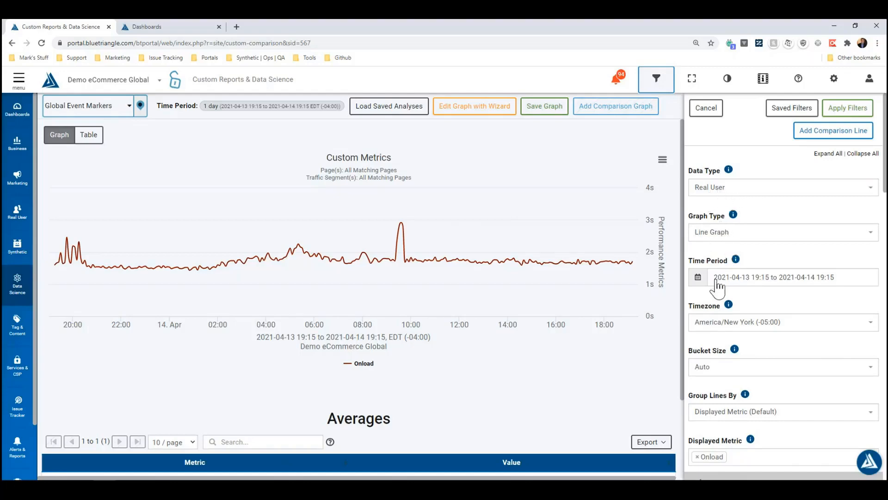
{"action": "scroll", "coordinate": [736, 282], "scroll_direction": "down", "scroll_amount": 3}
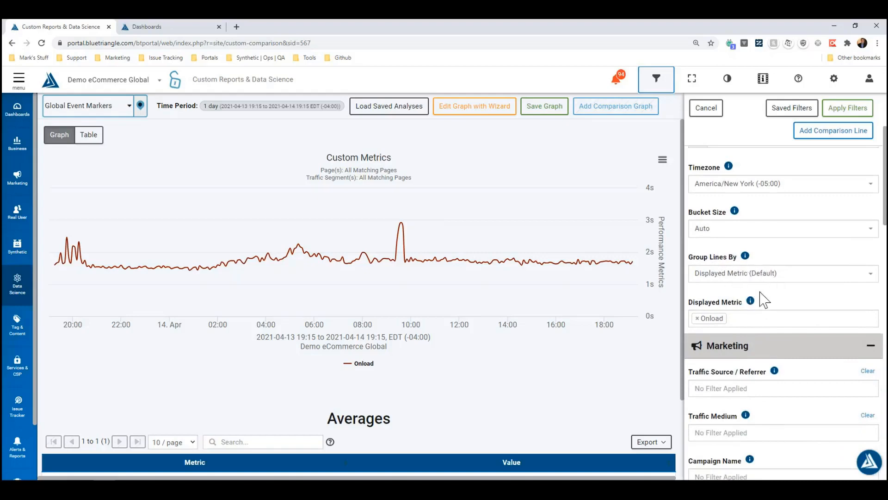
{"action": "scroll", "coordinate": [760, 311], "scroll_direction": "down", "scroll_amount": 5}
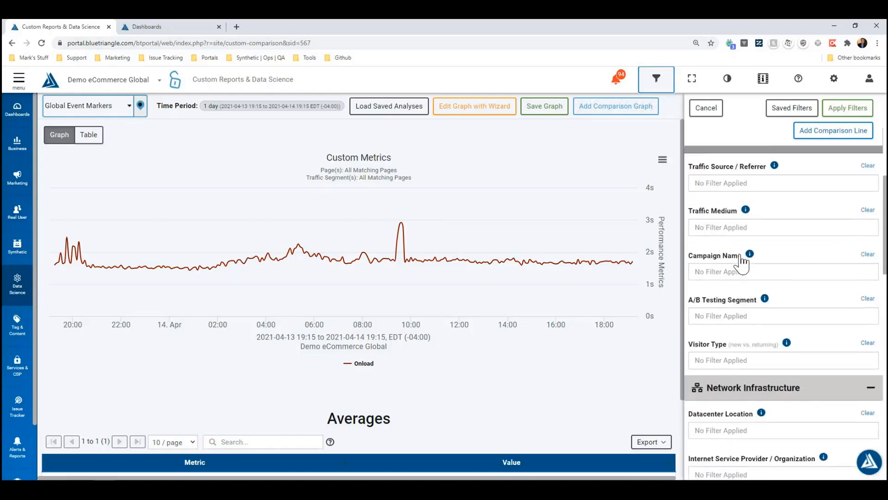
{"action": "scroll", "coordinate": [741, 251], "scroll_direction": "down", "scroll_amount": 3}
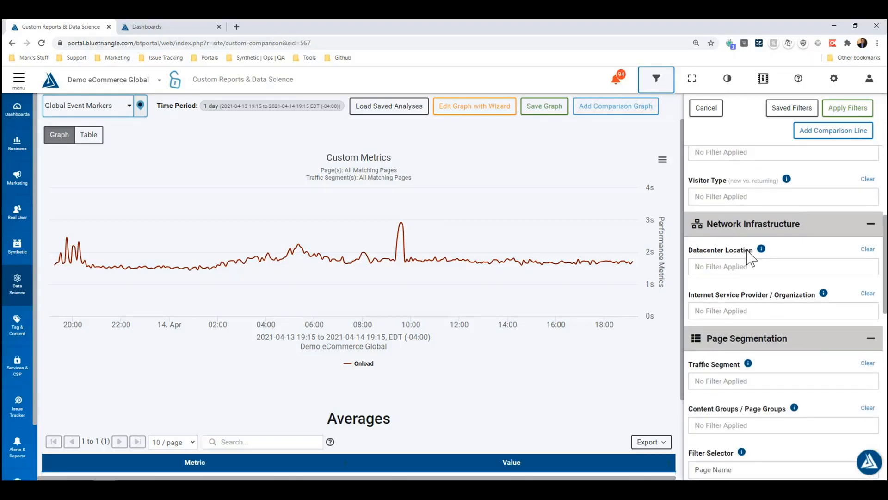
{"action": "scroll", "coordinate": [744, 256], "scroll_direction": "down", "scroll_amount": 1}
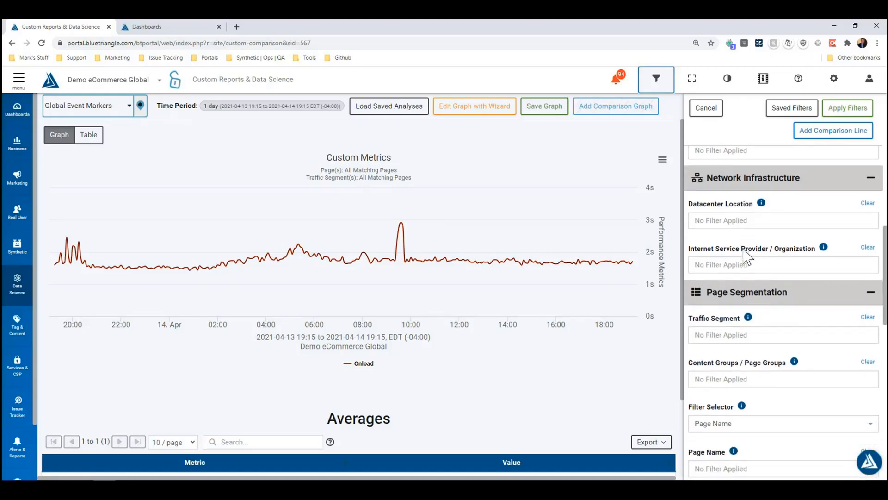
{"action": "scroll", "coordinate": [745, 256], "scroll_direction": "down", "scroll_amount": 2}
{"action": "scroll", "coordinate": [746, 249], "scroll_direction": "down", "scroll_amount": 1}
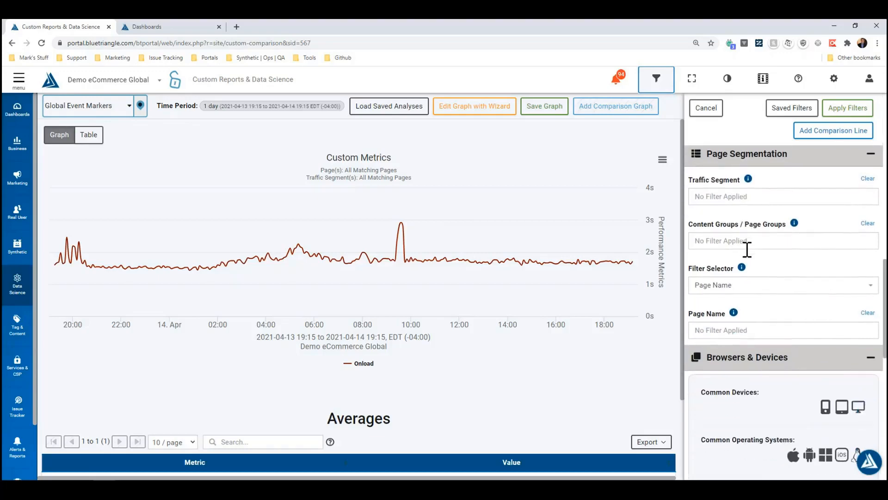
{"action": "left_click", "coordinate": [750, 332]}
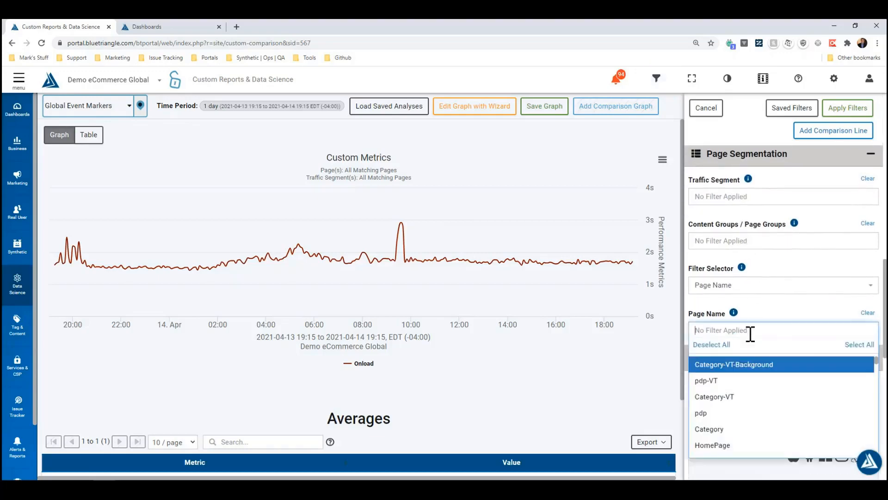
{"action": "left_click", "coordinate": [727, 446]}
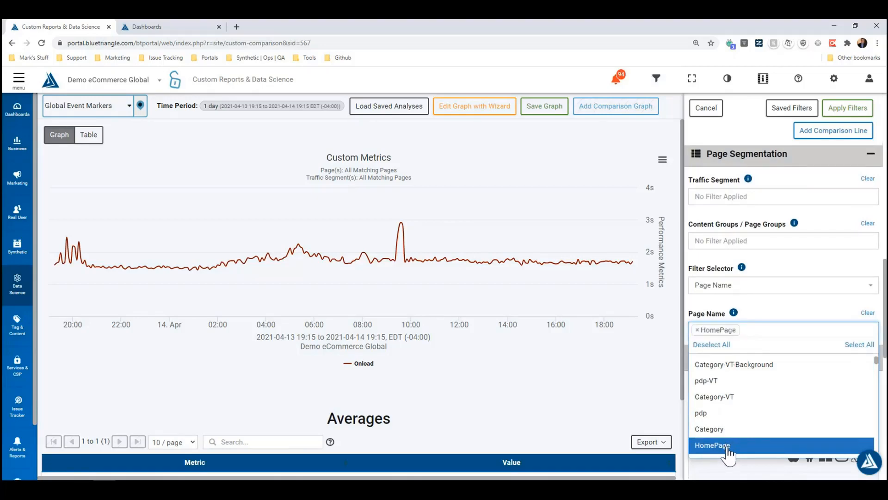
{"action": "left_click", "coordinate": [782, 324]}
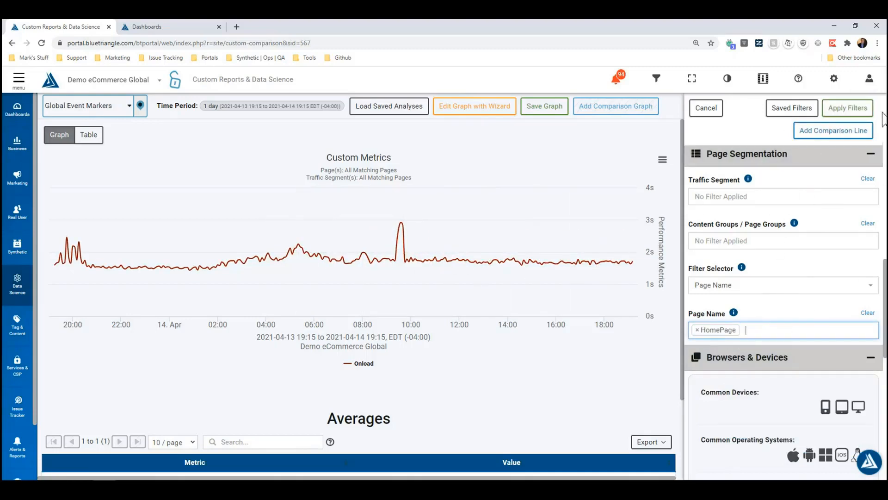
{"action": "left_click", "coordinate": [852, 110]}
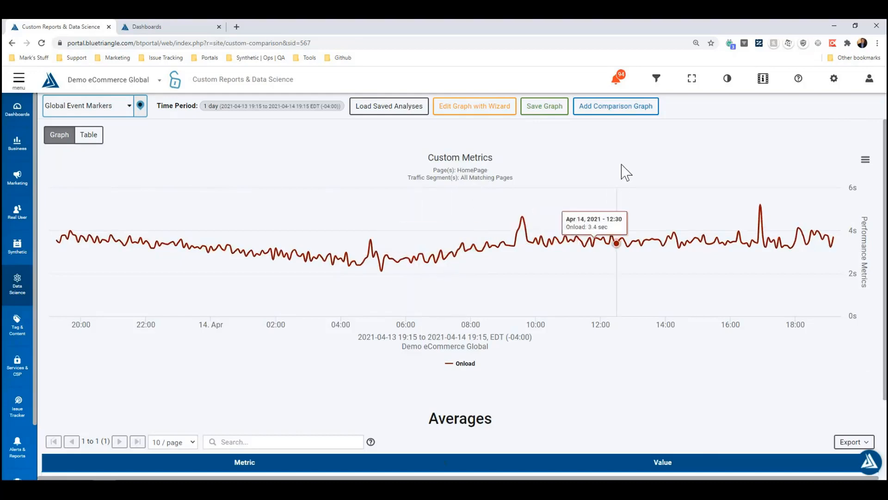
Add a comparison graph with the page name filter changed from HomePage to Category only.
{"action": "left_click", "coordinate": [622, 115]}
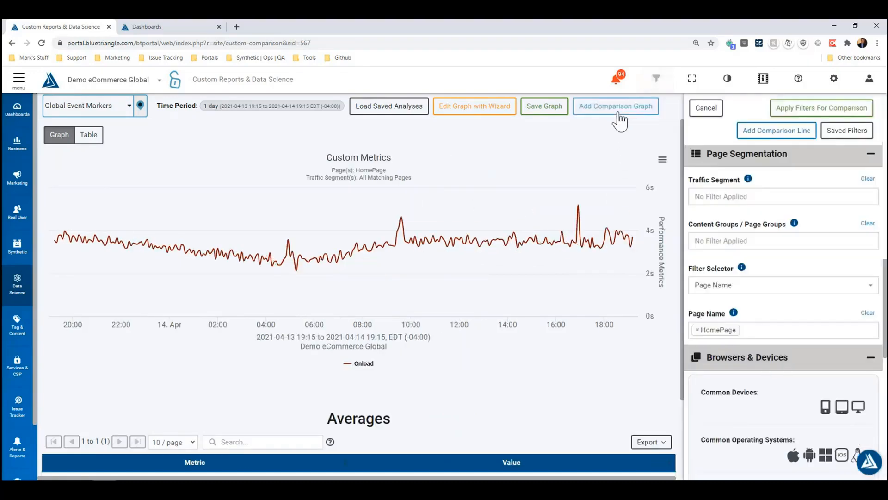
{"action": "left_click", "coordinate": [867, 313]}
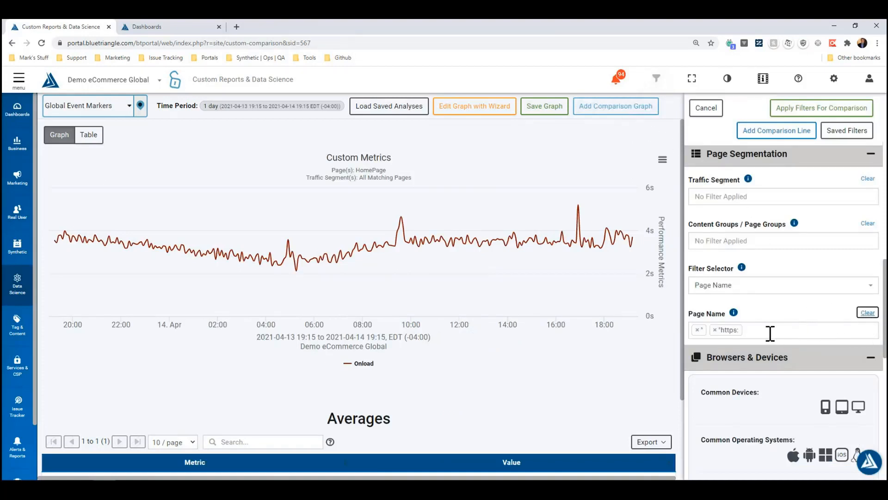
{"action": "left_click", "coordinate": [834, 333]}
{"action": "left_click", "coordinate": [715, 330]}
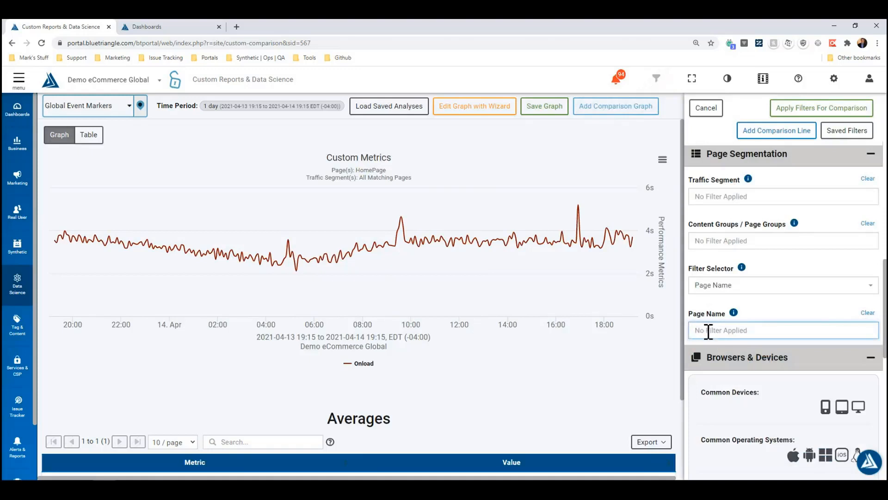
{"action": "left_click", "coordinate": [702, 330]}
{"action": "left_click", "coordinate": [728, 431]}
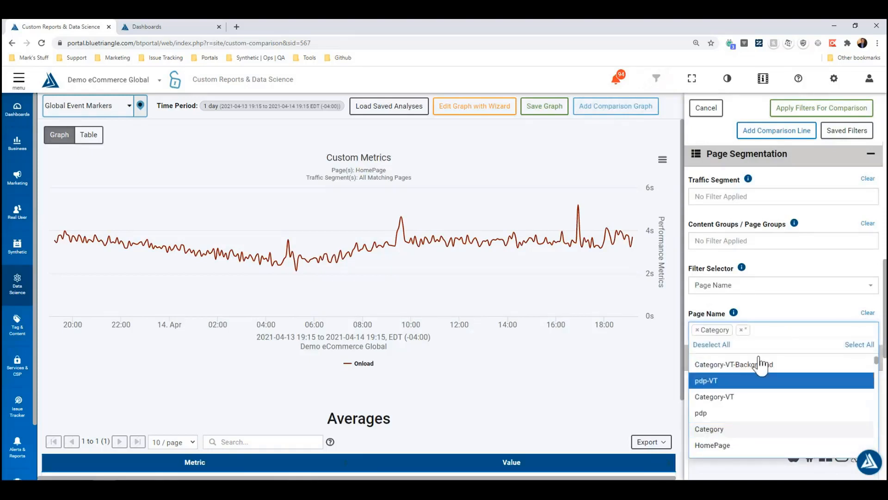
{"action": "left_click", "coordinate": [741, 331]}
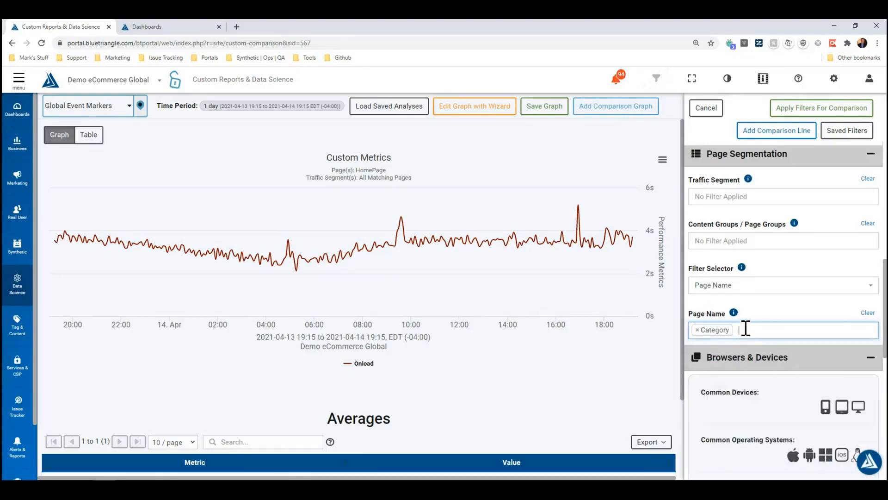
{"action": "left_click", "coordinate": [845, 111]}
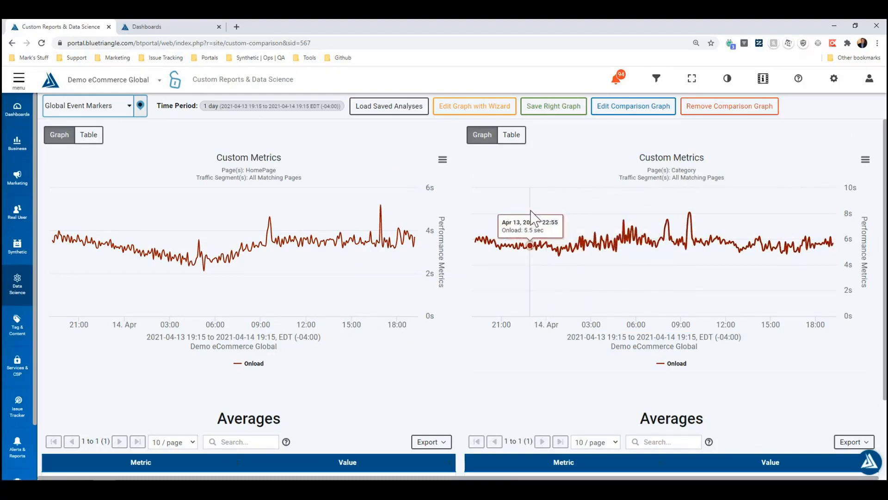
Compare the averages and tabular data of the HomePage and Category graphs, and return the Category data to graph view.
{"action": "scroll", "coordinate": [567, 168], "scroll_direction": "down", "scroll_amount": 2}
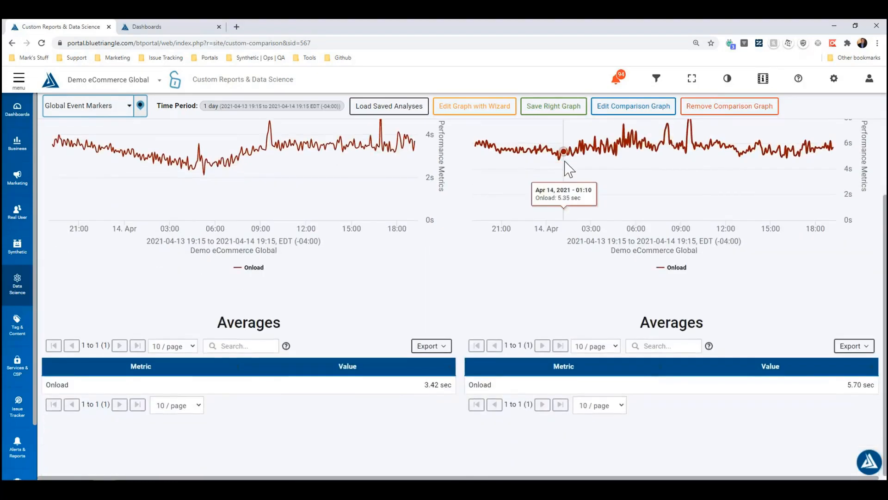
{"action": "scroll", "coordinate": [561, 185], "scroll_direction": "up", "scroll_amount": 2}
{"action": "left_click", "coordinate": [89, 140]}
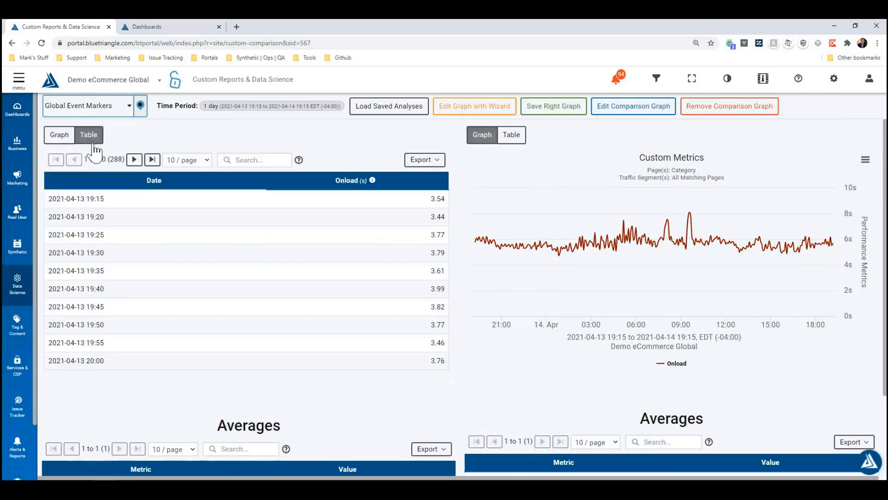
{"action": "left_click", "coordinate": [519, 139]}
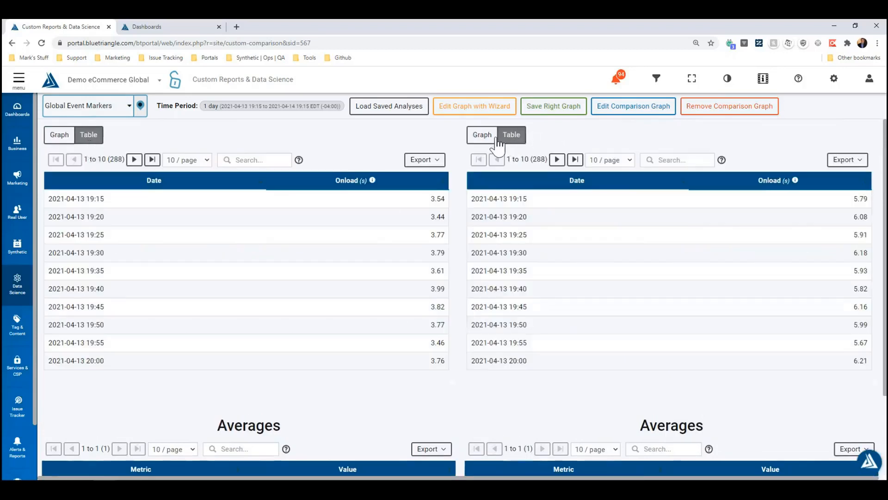
{"action": "left_click", "coordinate": [482, 141]}
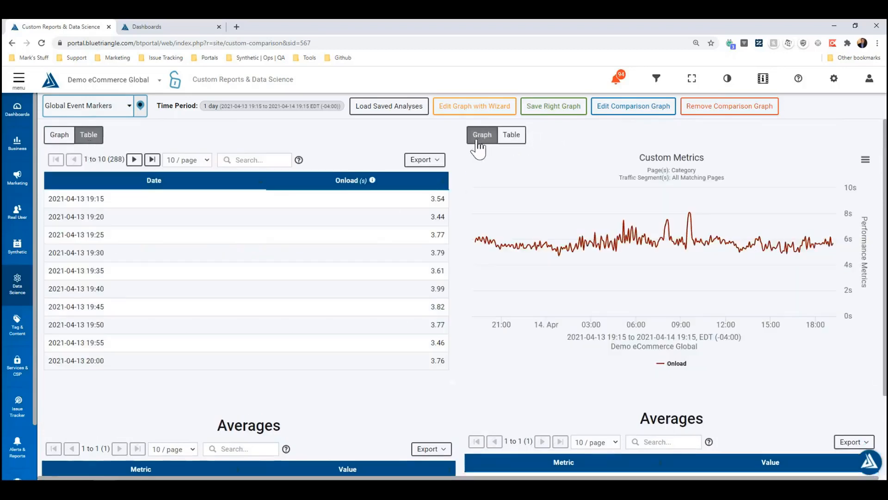
Switch the HomePage data back to graph view and compare the HomePage and Category graphs with their averages.
{"action": "left_click", "coordinate": [60, 135]}
{"action": "scroll", "coordinate": [379, 253], "scroll_direction": "down", "scroll_amount": 2}
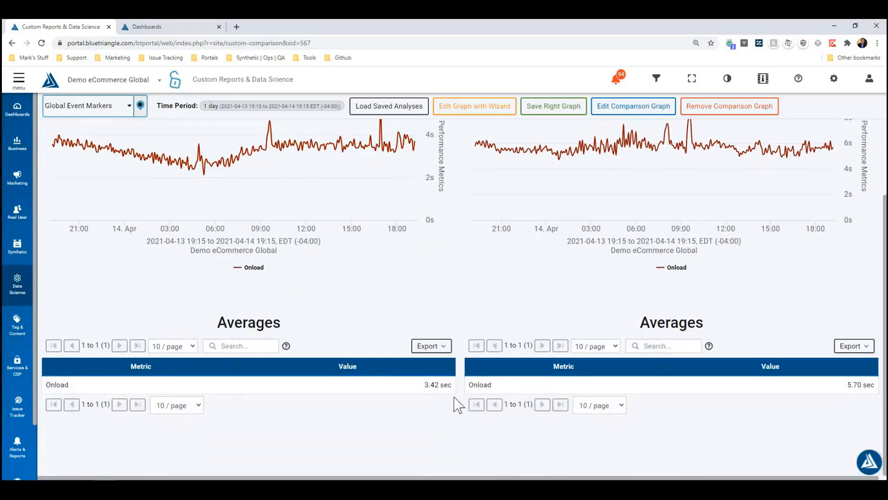
{"action": "scroll", "coordinate": [429, 390], "scroll_direction": "up", "scroll_amount": 2}
{"action": "scroll", "coordinate": [343, 377], "scroll_direction": "down", "scroll_amount": 1}
{"action": "scroll", "coordinate": [344, 377], "scroll_direction": "up", "scroll_amount": 1}
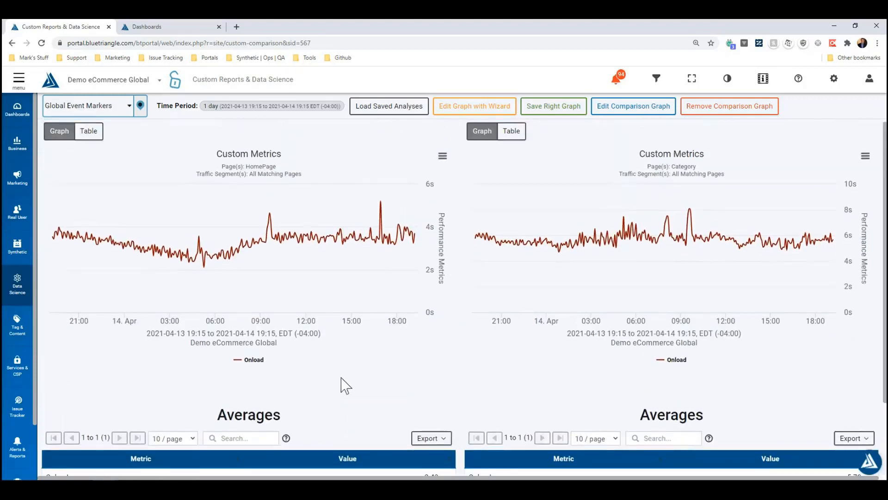
{"action": "scroll", "coordinate": [343, 377], "scroll_direction": "down", "scroll_amount": 1}
{"action": "scroll", "coordinate": [654, 413], "scroll_direction": "up", "scroll_amount": 1}
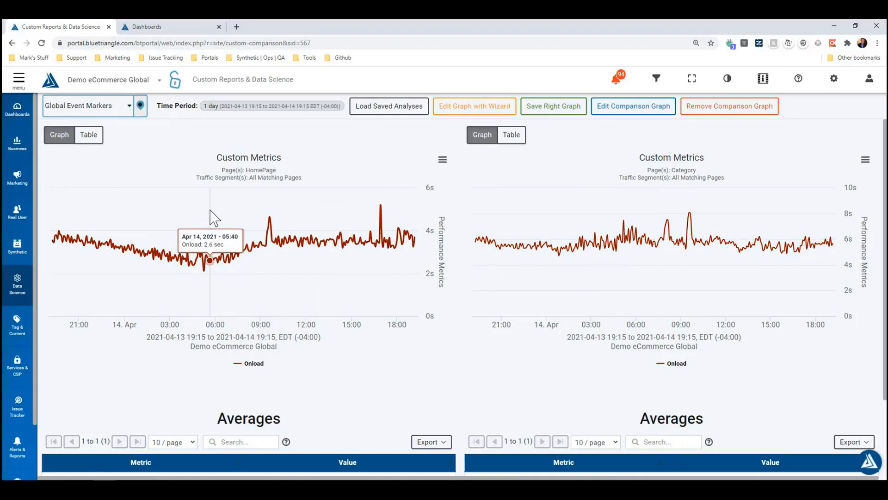
{"action": "left_click", "coordinate": [41, 43]}
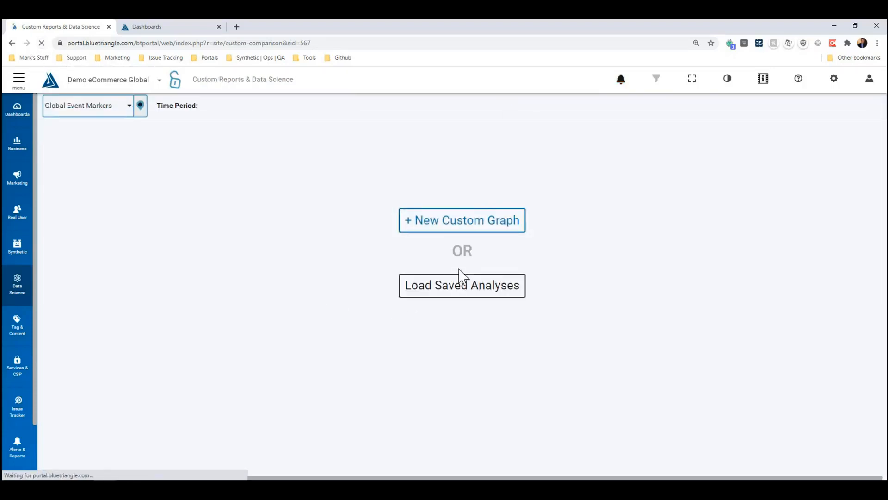
{"action": "left_click", "coordinate": [488, 221]}
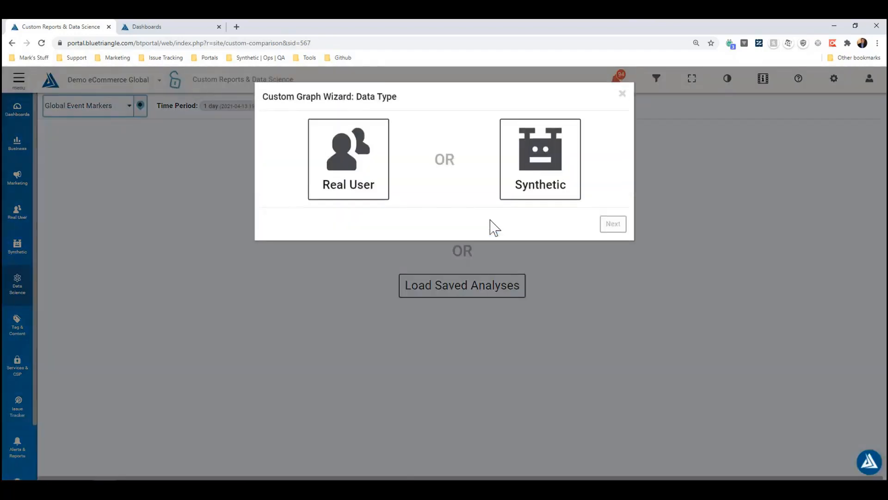
{"action": "left_click", "coordinate": [383, 185]}
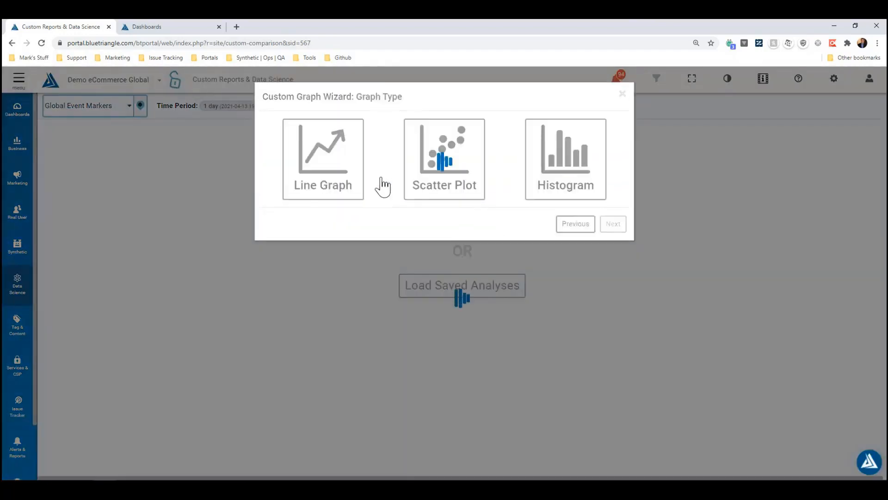
{"action": "left_click", "coordinate": [348, 185]}
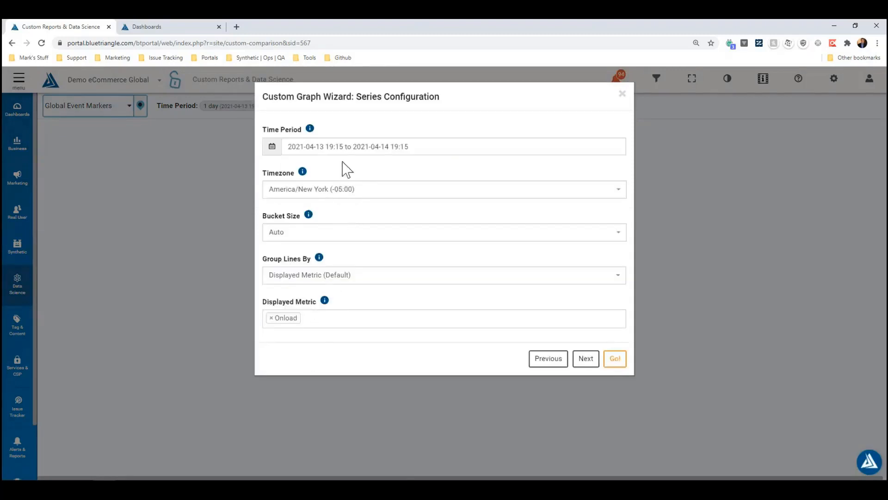
{"action": "left_click", "coordinate": [379, 153]}
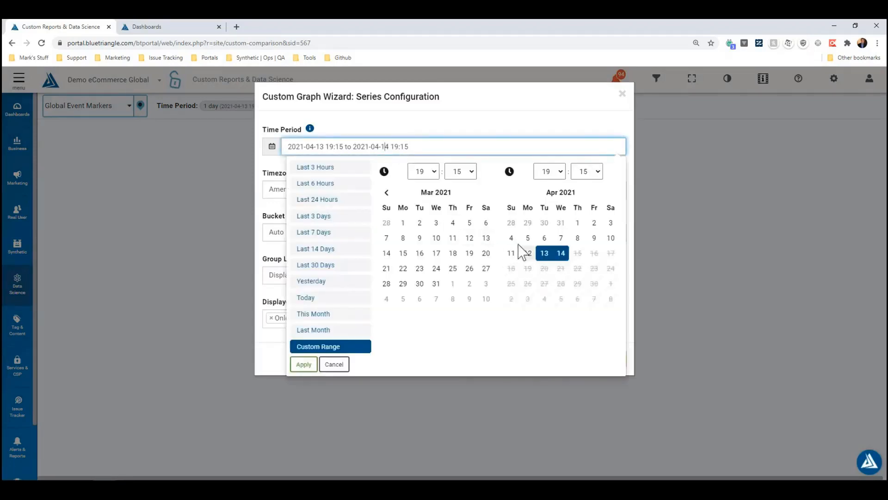
{"action": "double_click", "coordinate": [545, 256]}
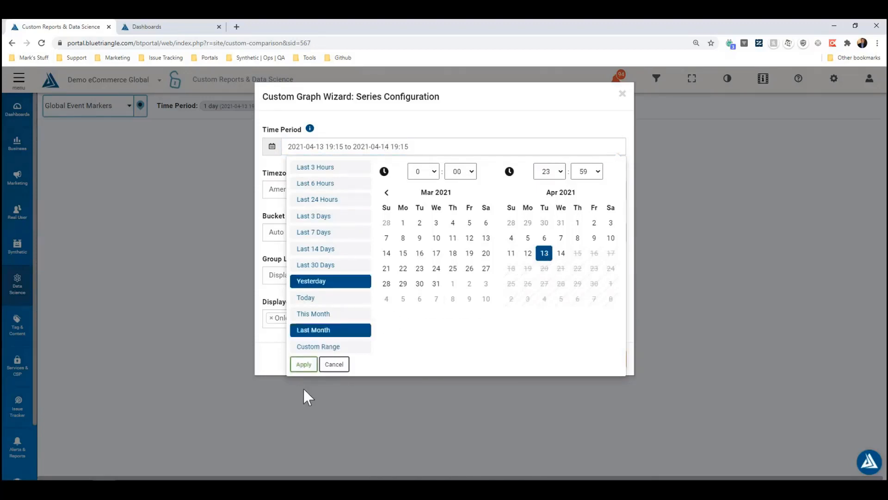
{"action": "left_click", "coordinate": [304, 364]}
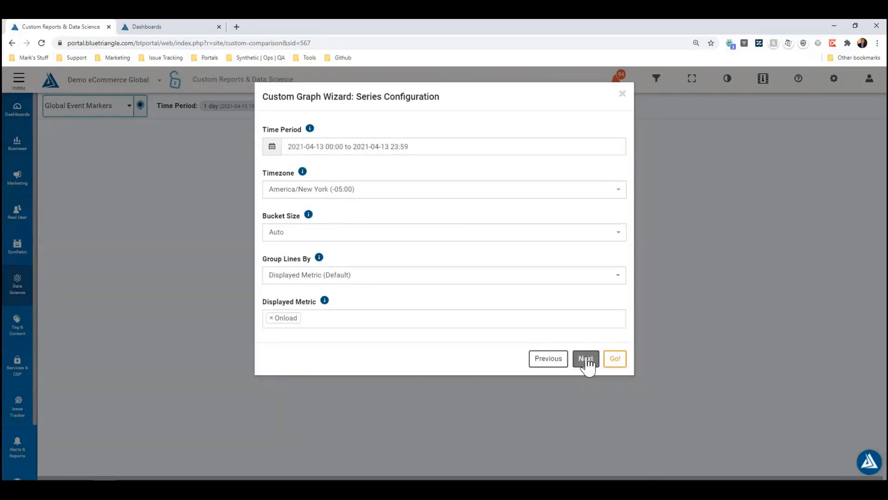
Review the wizard's filter configuration, keep HomePage as the page name filter, and build the graph.
{"action": "left_click", "coordinate": [587, 361]}
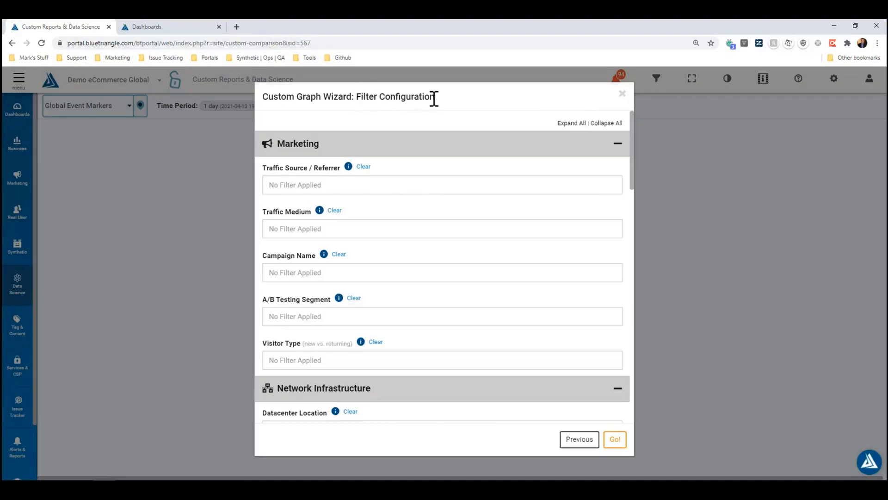
{"action": "scroll", "coordinate": [439, 269], "scroll_direction": "down", "scroll_amount": 5}
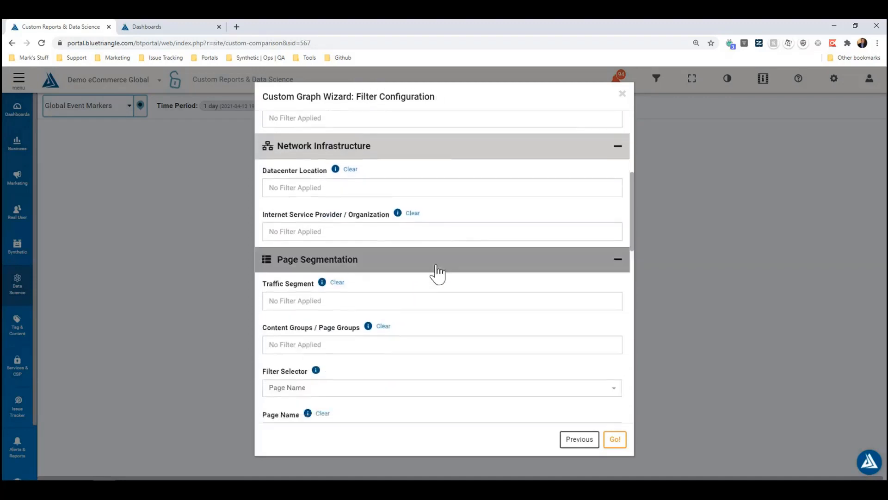
{"action": "scroll", "coordinate": [438, 273], "scroll_direction": "down", "scroll_amount": 2}
{"action": "scroll", "coordinate": [351, 338], "scroll_direction": "down", "scroll_amount": 3}
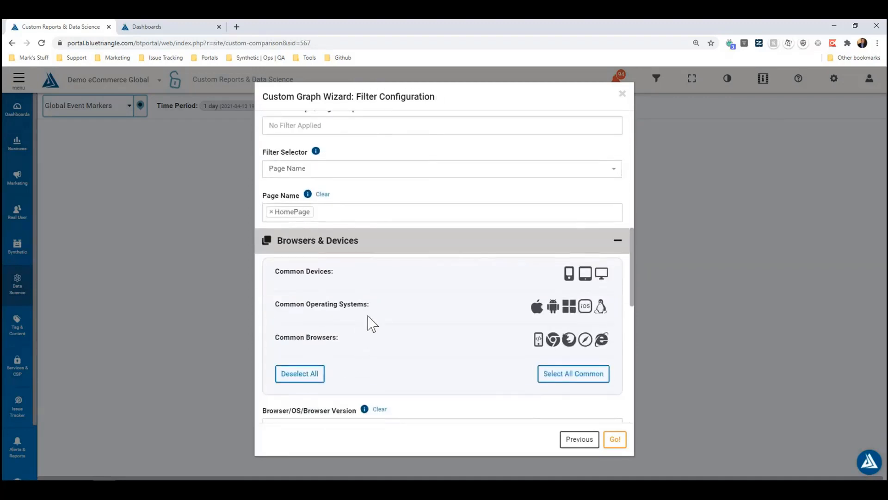
{"action": "scroll", "coordinate": [432, 319], "scroll_direction": "up", "scroll_amount": 6}
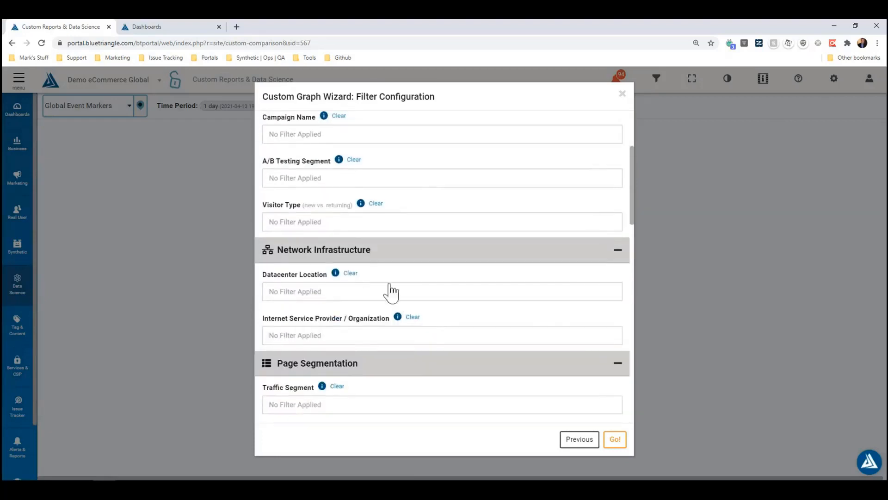
{"action": "scroll", "coordinate": [393, 308], "scroll_direction": "down", "scroll_amount": 5}
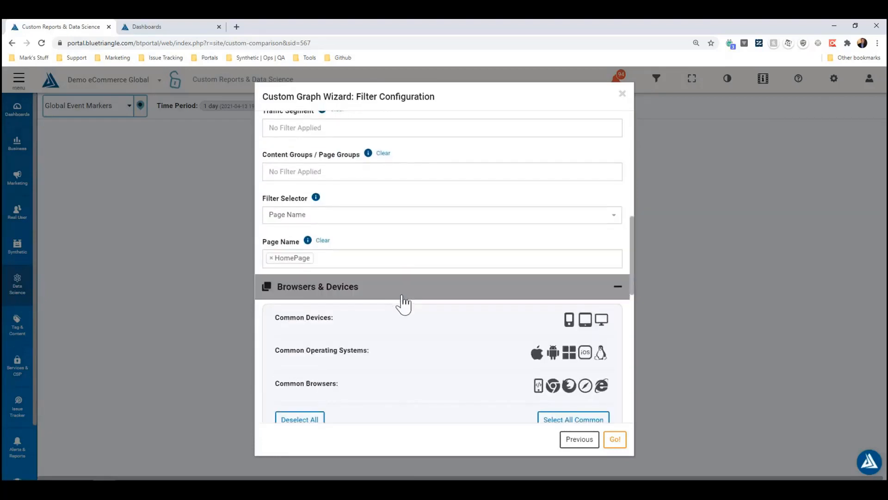
{"action": "left_click", "coordinate": [347, 258]}
{"action": "left_click", "coordinate": [366, 243]}
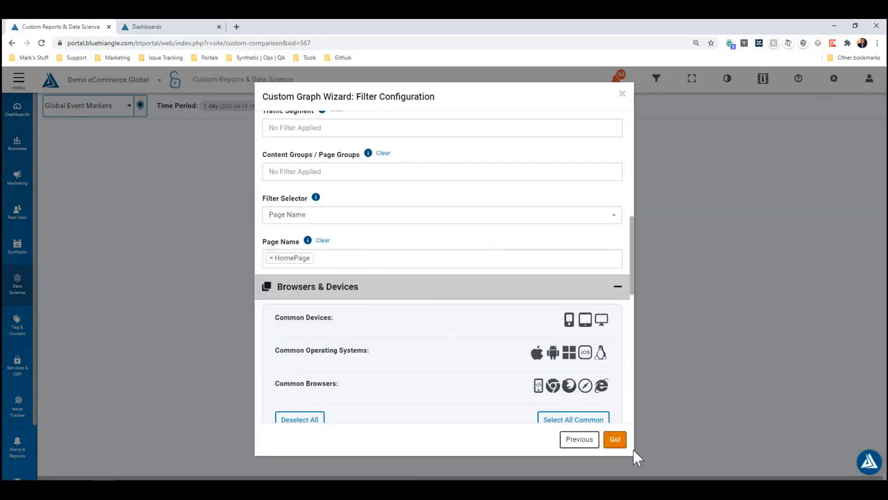
{"action": "left_click", "coordinate": [617, 441]}
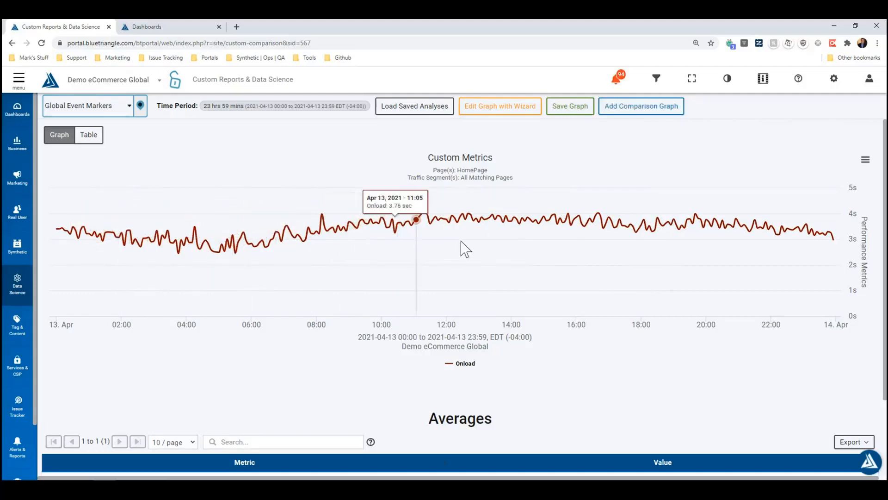
{"action": "left_click", "coordinate": [659, 87]}
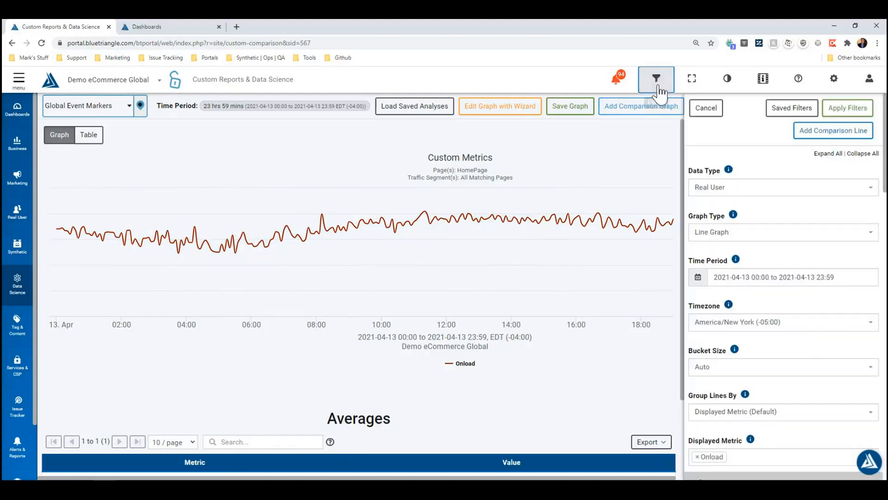
{"action": "left_click", "coordinate": [842, 134]}
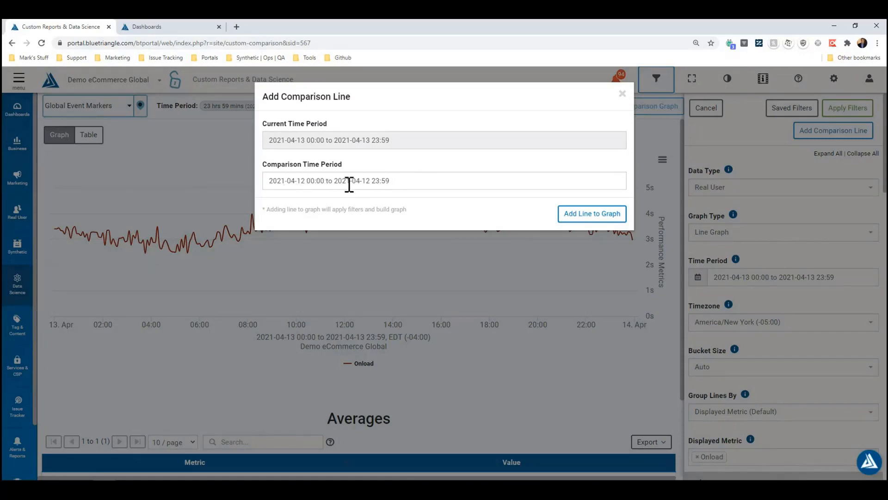
{"action": "left_click", "coordinate": [324, 181]}
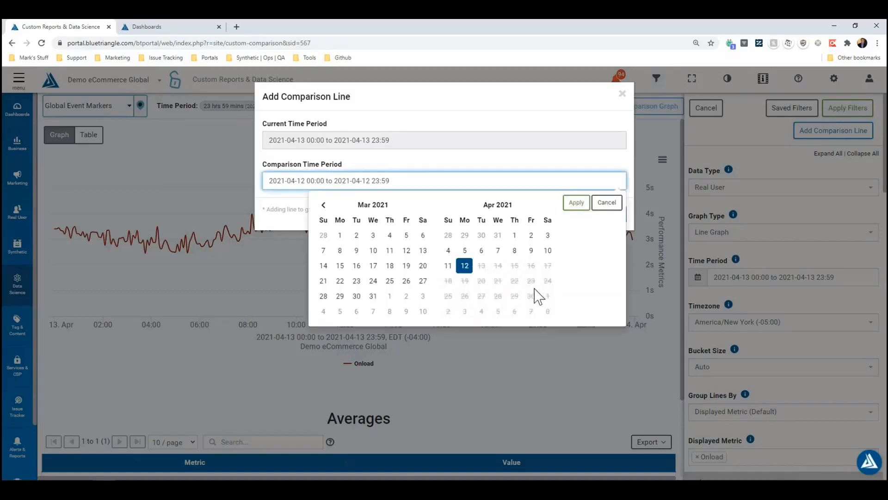
{"action": "left_click", "coordinate": [481, 251]}
{"action": "left_click", "coordinate": [498, 250]}
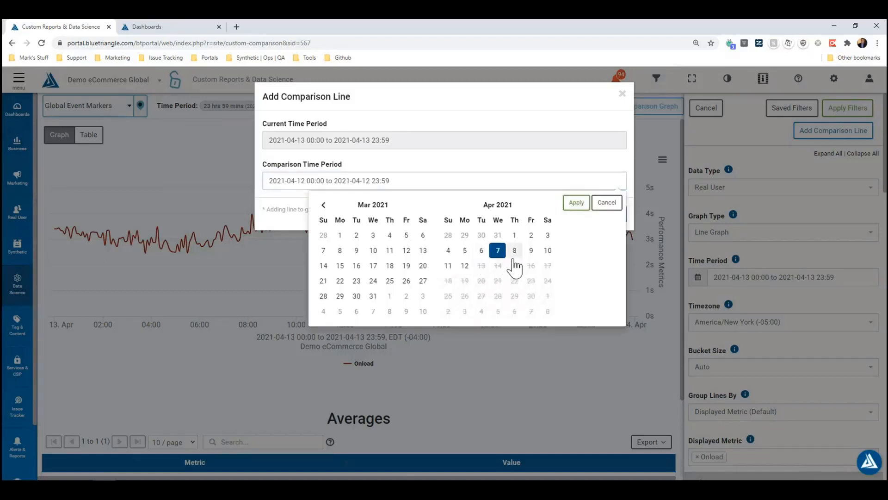
{"action": "left_click", "coordinate": [514, 250]}
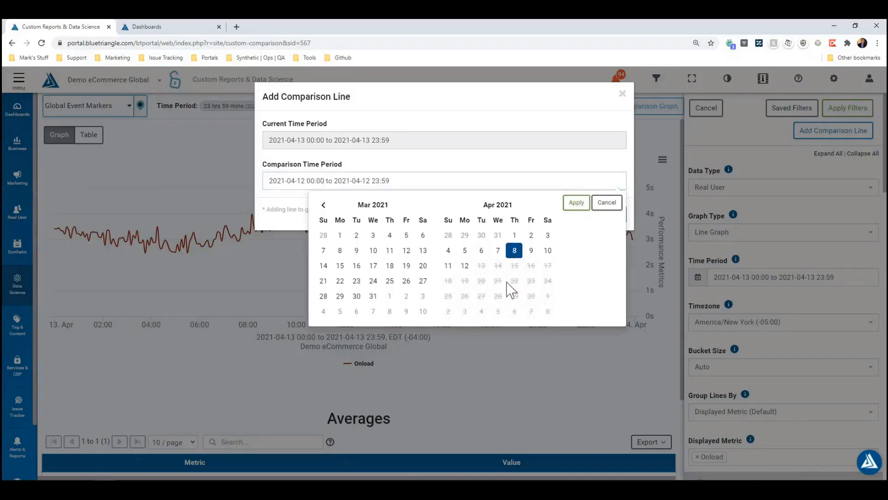
{"action": "left_click", "coordinate": [466, 268]}
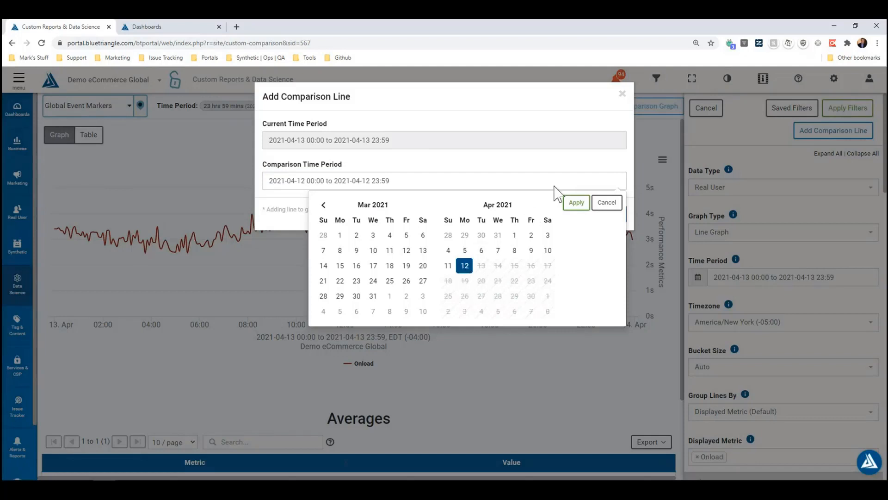
{"action": "left_click", "coordinate": [576, 202]}
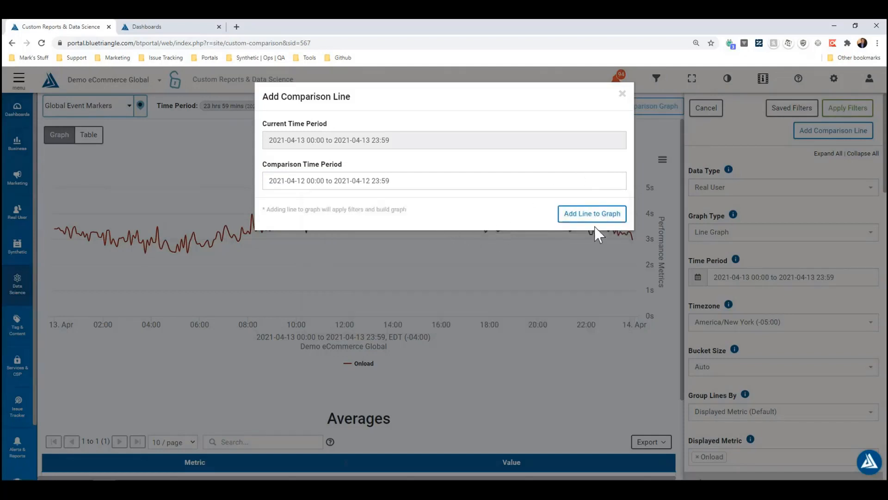
{"action": "left_click", "coordinate": [598, 219]}
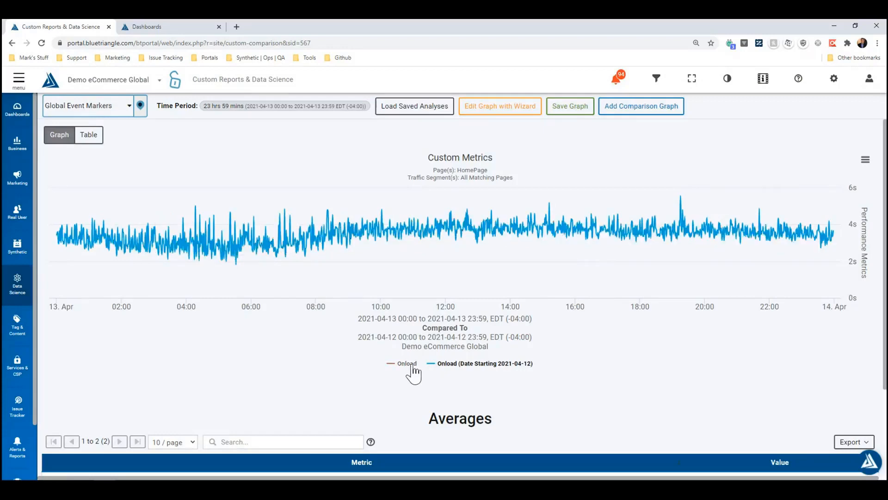
Isolate each day's Onload line in turn, show both lines together again, and compare their averages.
{"action": "left_click", "coordinate": [514, 364]}
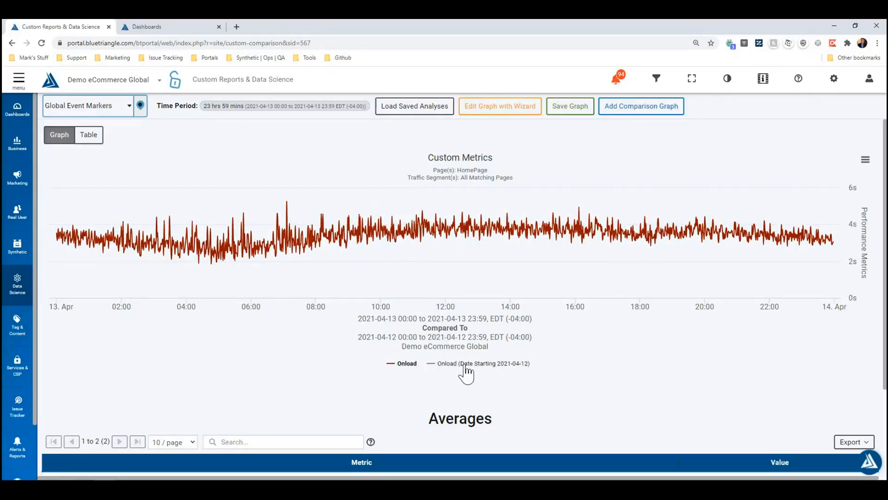
{"action": "left_click", "coordinate": [410, 364]}
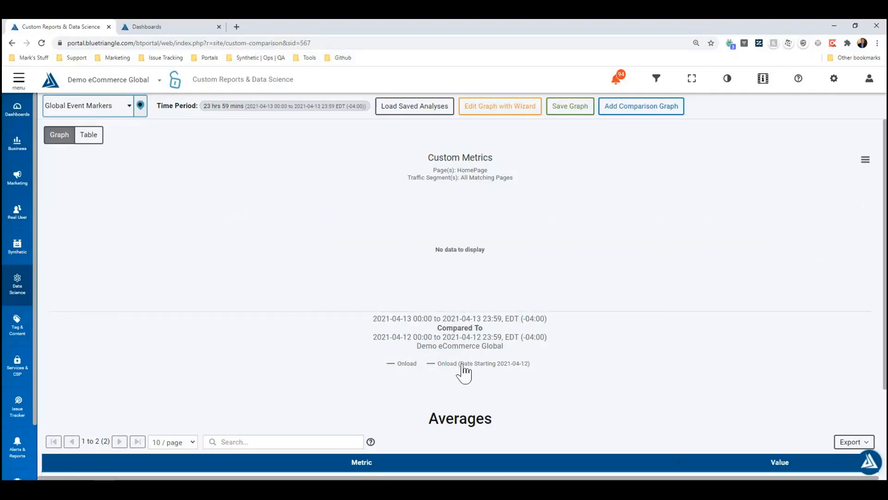
{"action": "left_click", "coordinate": [464, 364]}
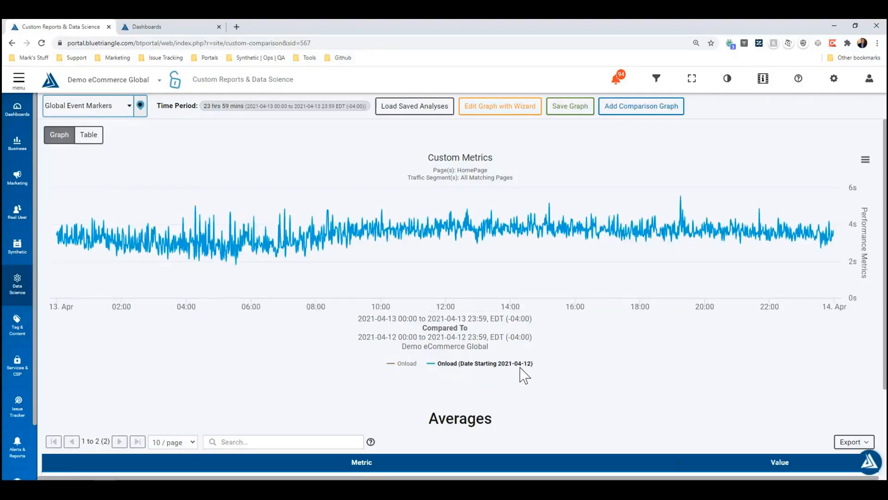
{"action": "left_click", "coordinate": [410, 366]}
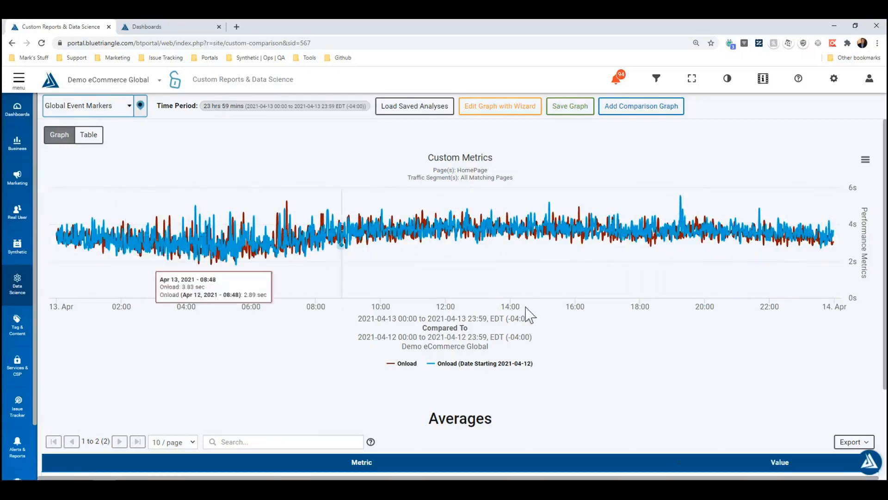
{"action": "scroll", "coordinate": [532, 314], "scroll_direction": "down", "scroll_amount": 2}
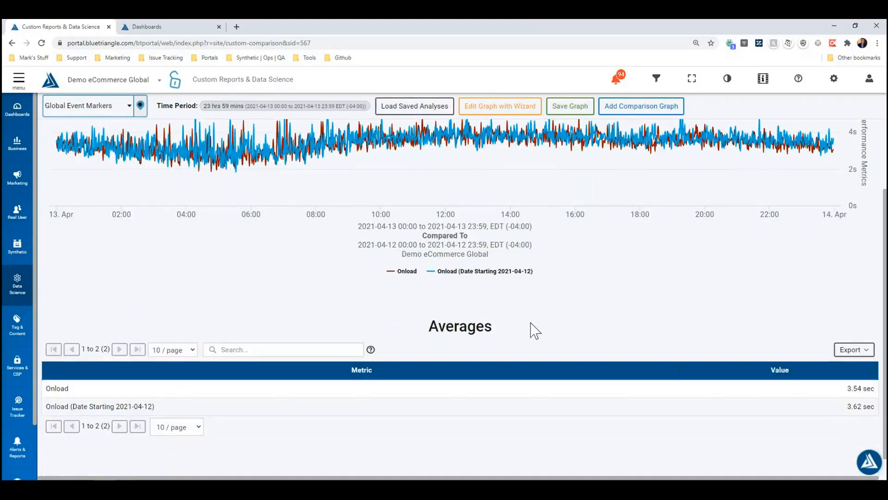
{"action": "scroll", "coordinate": [569, 345], "scroll_direction": "up", "scroll_amount": 2}
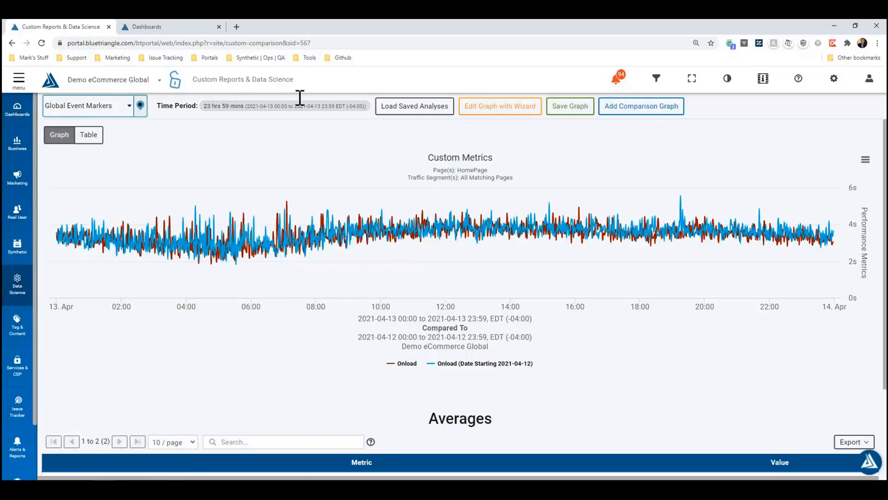
Reload the page and start a new custom graph using Synthetic data and the Scatter Plot graph type.
{"action": "left_click", "coordinate": [41, 45]}
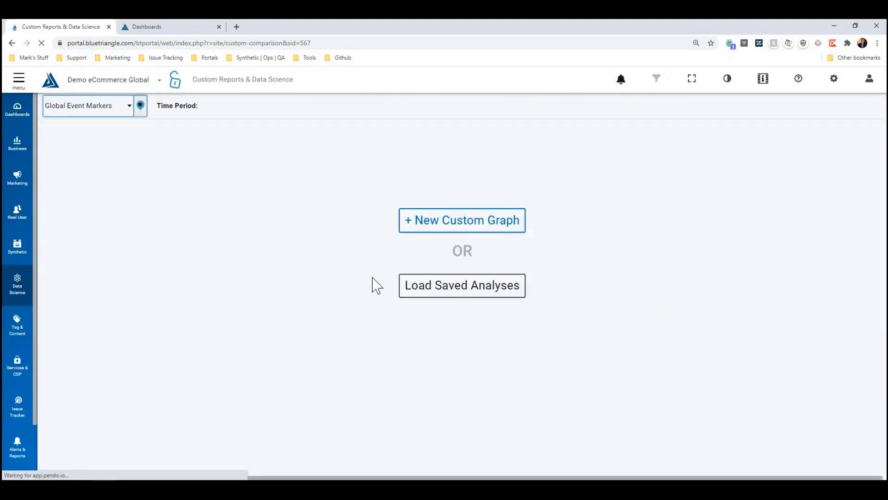
{"action": "left_click", "coordinate": [469, 222]}
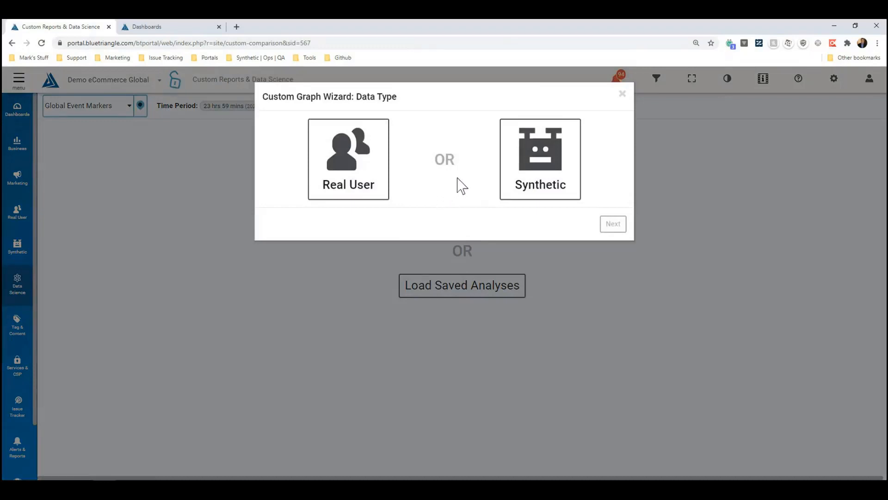
{"action": "left_click", "coordinate": [536, 181]}
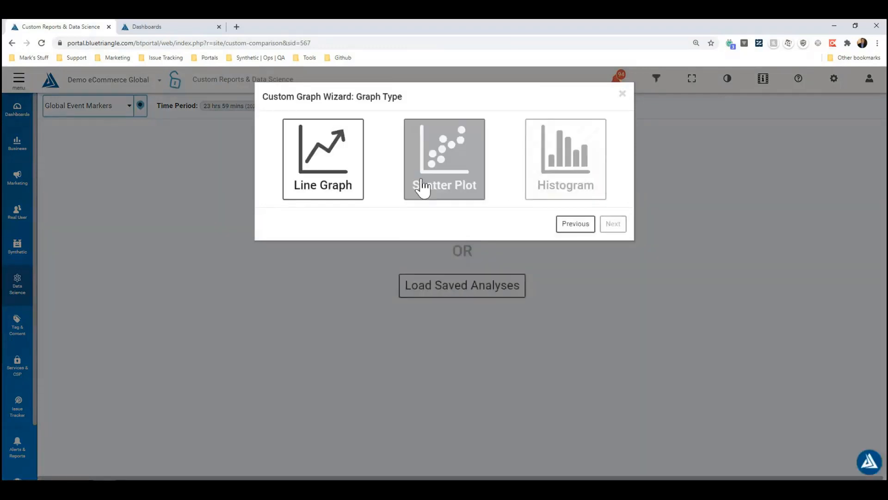
{"action": "left_click", "coordinate": [453, 178]}
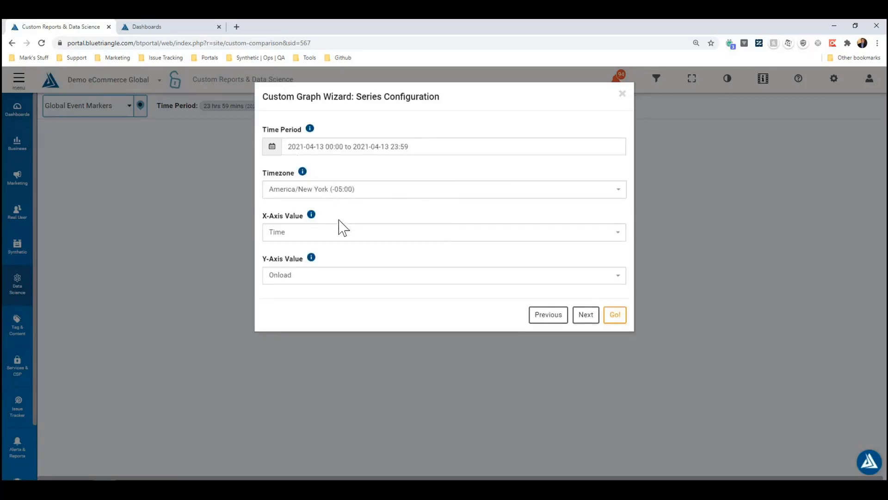
Set the X-axis value to Onload and the Y-axis value to Element Count, and build the scatter plot.
{"action": "left_click", "coordinate": [317, 239]}
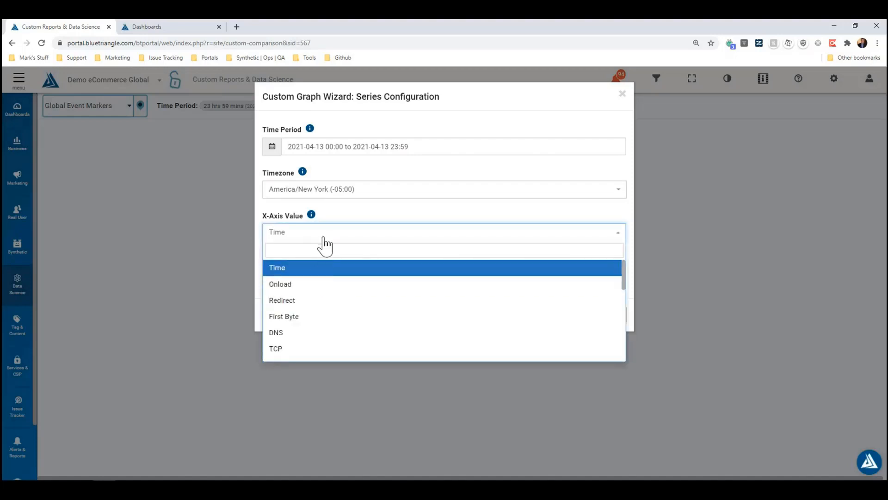
{"action": "left_click", "coordinate": [317, 284]}
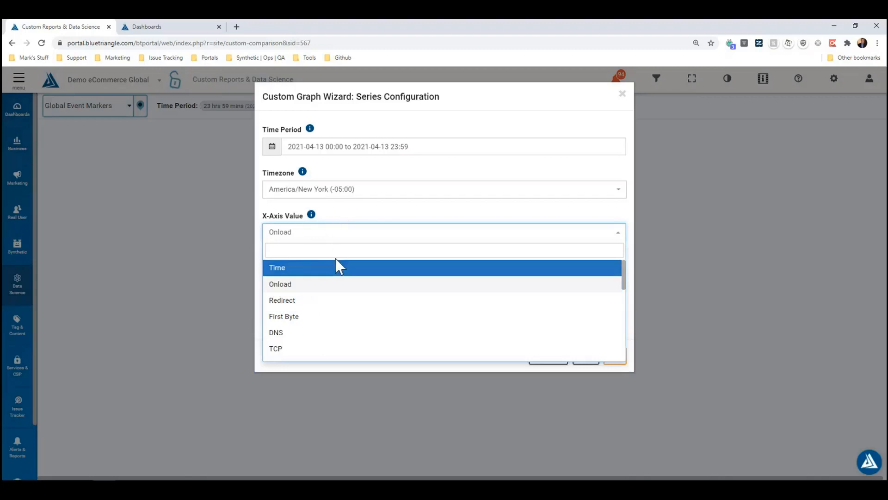
{"action": "left_click", "coordinate": [317, 286]}
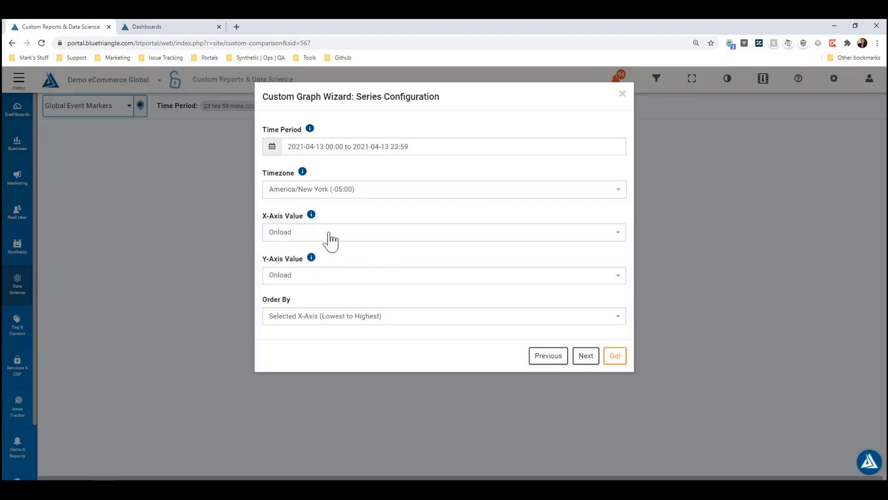
{"action": "left_click", "coordinate": [320, 277]}
{"action": "scroll", "coordinate": [318, 341], "scroll_direction": "down", "scroll_amount": 5}
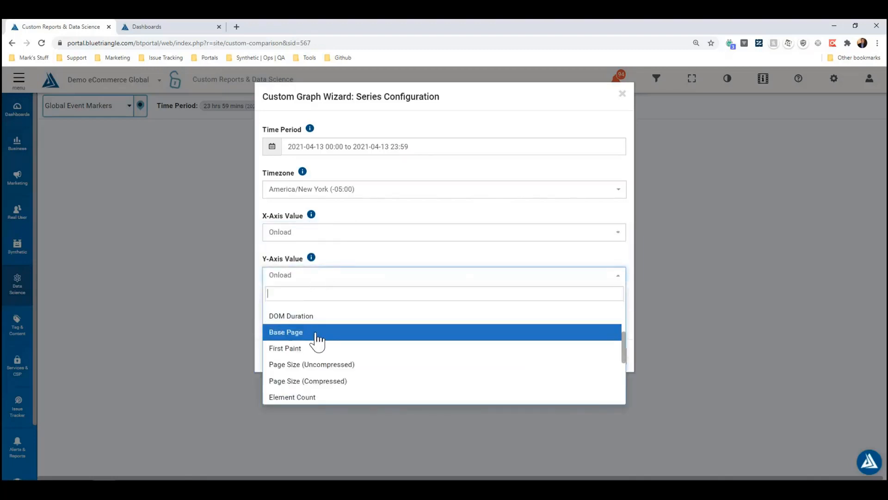
{"action": "scroll", "coordinate": [319, 343], "scroll_direction": "down", "scroll_amount": 1}
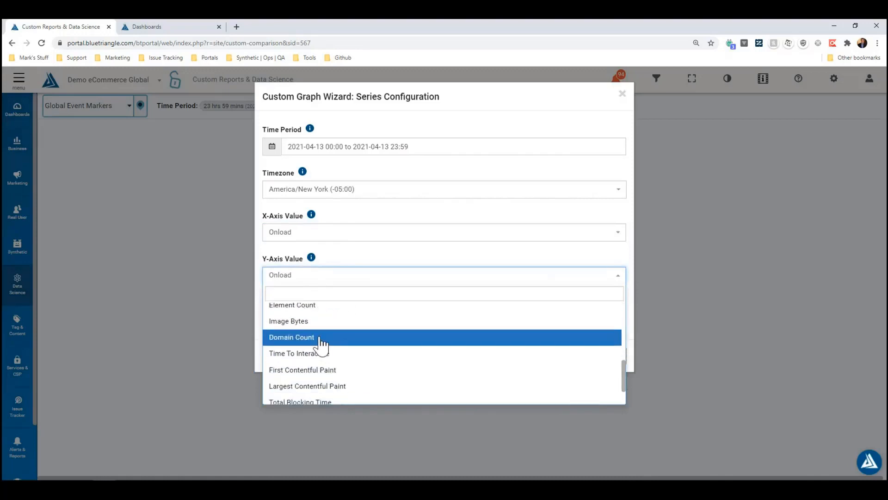
{"action": "scroll", "coordinate": [321, 351], "scroll_direction": "up", "scroll_amount": 1}
{"action": "left_click", "coordinate": [323, 351]}
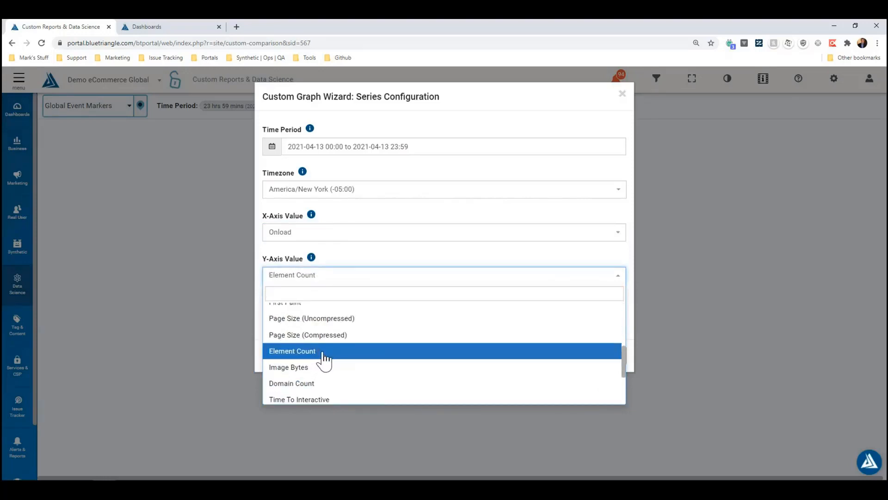
{"action": "left_click", "coordinate": [348, 274]}
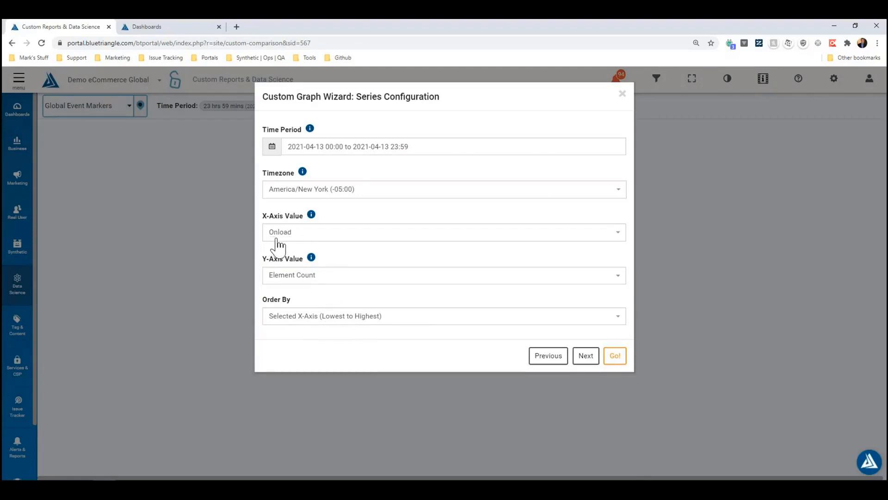
{"action": "left_click", "coordinate": [615, 356]}
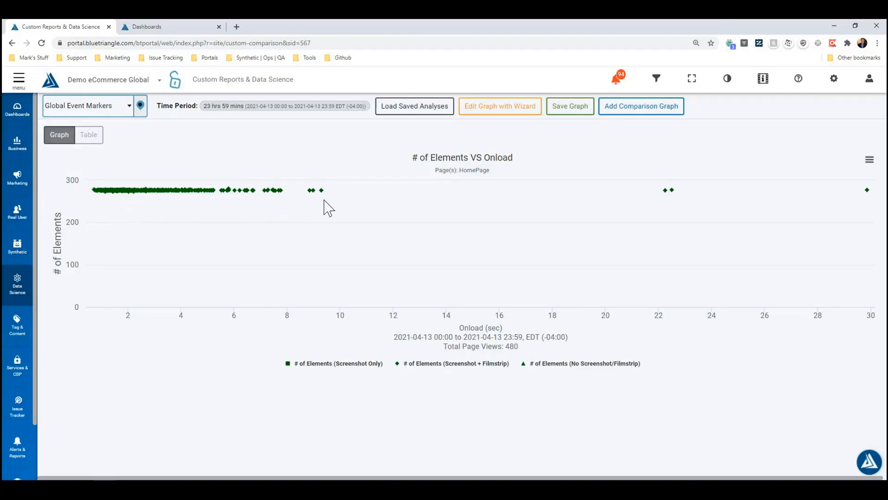
Zoom into the dense cluster of points below about 10 seconds Onload and open the details of the 274-element point near 2.7 seconds.
{"action": "left_click_drag", "start_coordinate": [324, 198], "coordinate": [86, 185]}
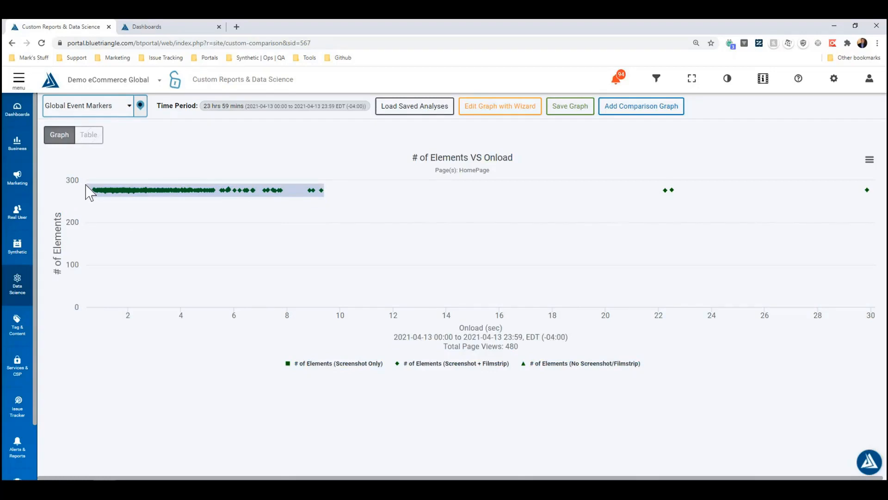
{"action": "left_click_drag", "start_coordinate": [90, 192], "coordinate": [91, 192]}
{"action": "mouse_move", "coordinate": [219, 214]}
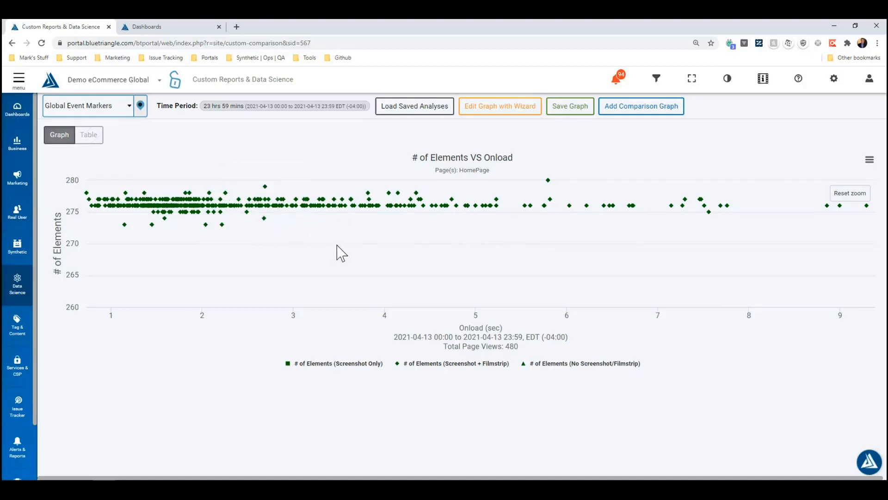
{"action": "left_click", "coordinate": [264, 218]}
{"action": "mouse_move", "coordinate": [264, 219]}
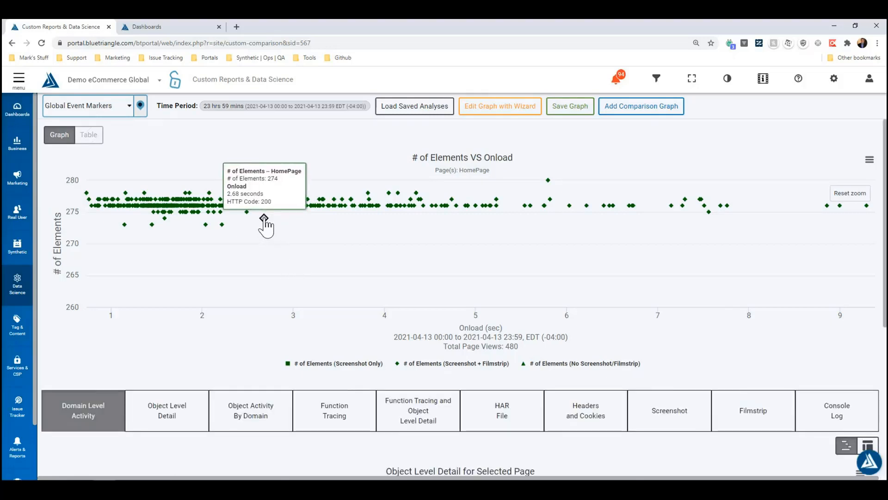
Review the Domain Level Activity waterfall for the selected HomePage measurement.
{"action": "scroll", "coordinate": [268, 228], "scroll_direction": "down", "scroll_amount": 2}
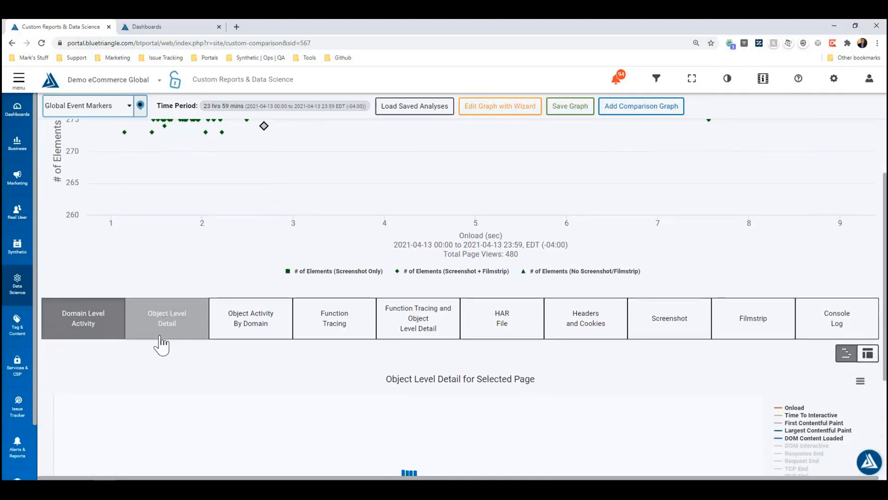
{"action": "scroll", "coordinate": [162, 337], "scroll_direction": "up", "scroll_amount": 2}
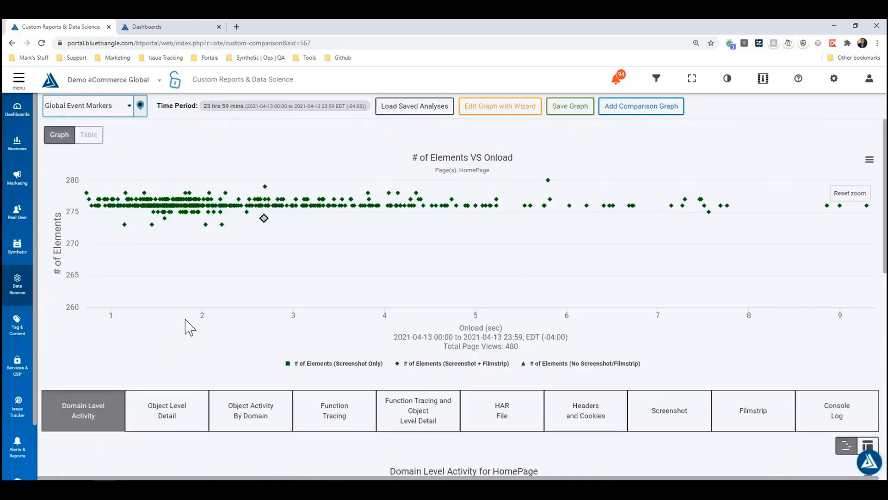
{"action": "scroll", "coordinate": [171, 324], "scroll_direction": "down", "scroll_amount": 3}
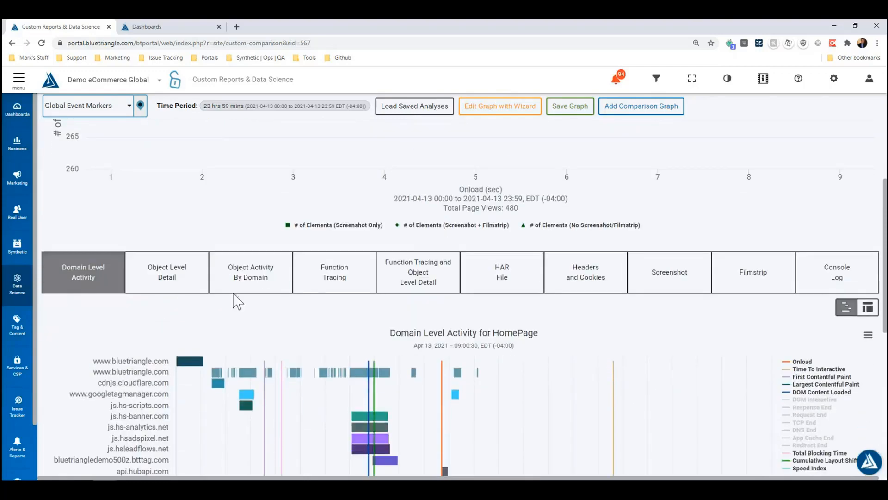
{"action": "scroll", "coordinate": [384, 283], "scroll_direction": "up", "scroll_amount": 3}
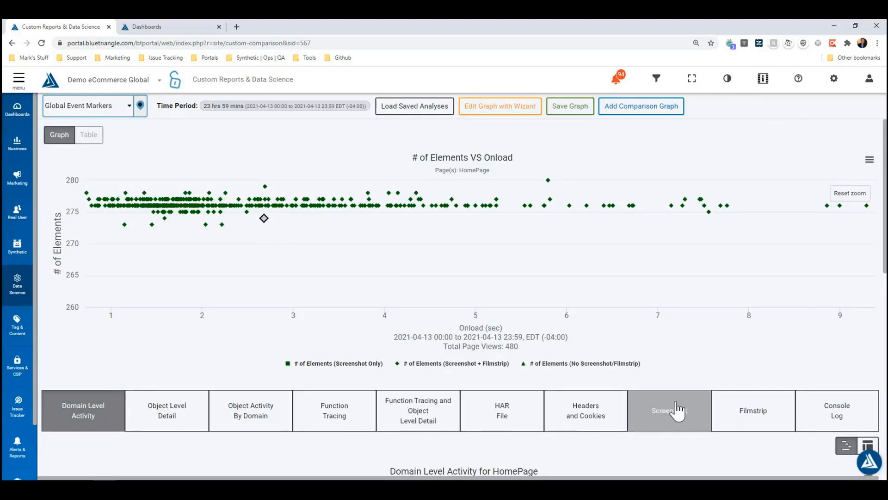
View the Filmstrip and the Screenshot of the selected HomePage measurement.
{"action": "left_click", "coordinate": [771, 426]}
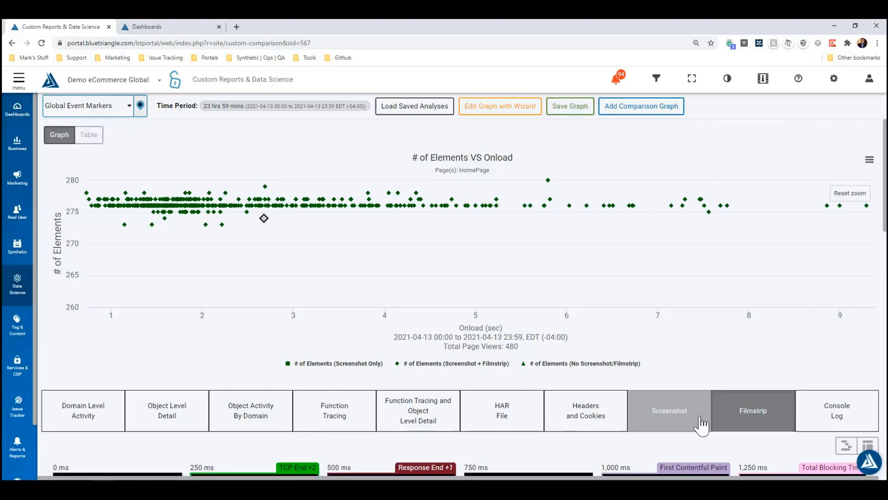
{"action": "left_click", "coordinate": [668, 423]}
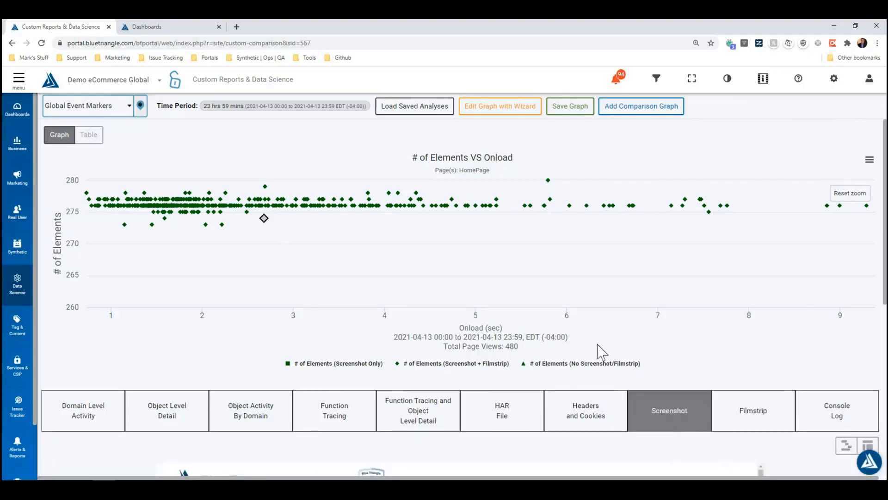
{"action": "scroll", "coordinate": [598, 349], "scroll_direction": "down", "scroll_amount": 7}
{"action": "scroll", "coordinate": [598, 345], "scroll_direction": "up", "scroll_amount": 7}
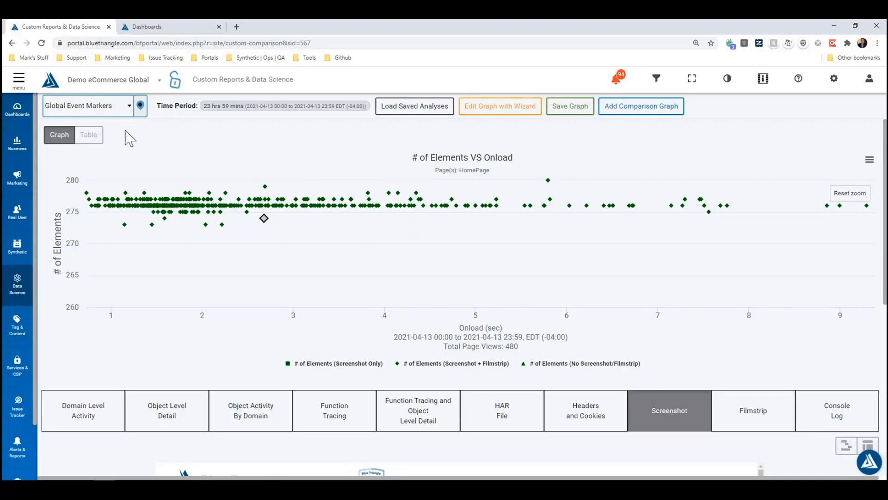
Reload the page and start a new custom graph using Real User data and the Histogram graph type.
{"action": "left_click", "coordinate": [41, 43]}
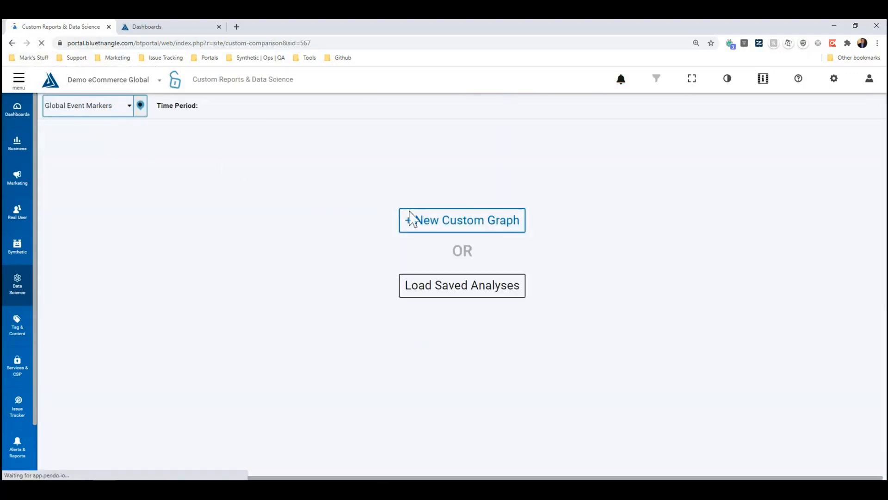
{"action": "left_click", "coordinate": [472, 221]}
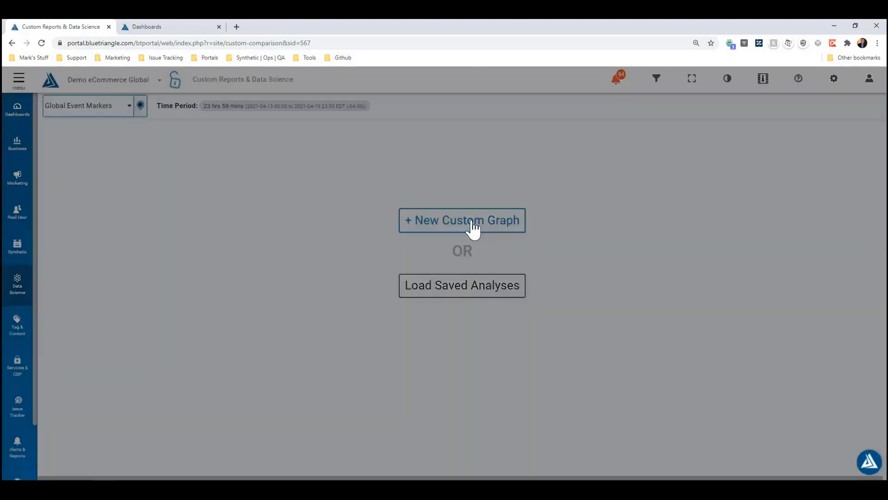
{"action": "left_click", "coordinate": [361, 185]}
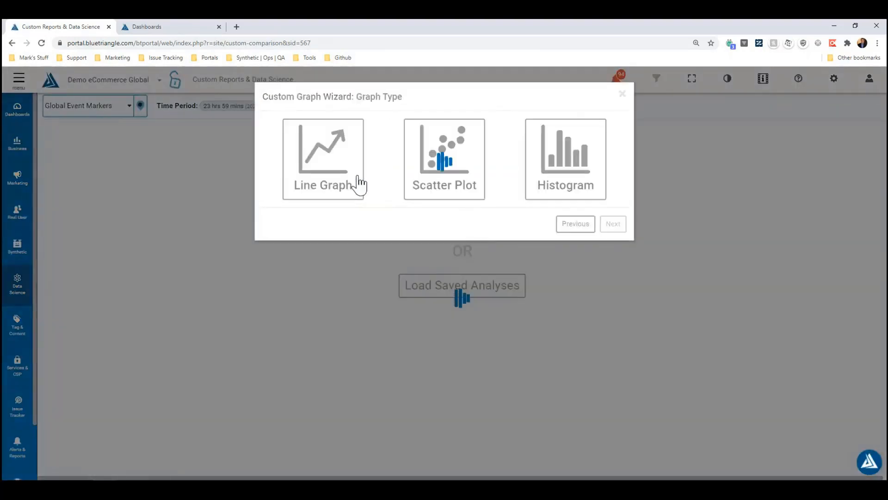
{"action": "left_click", "coordinate": [572, 164]}
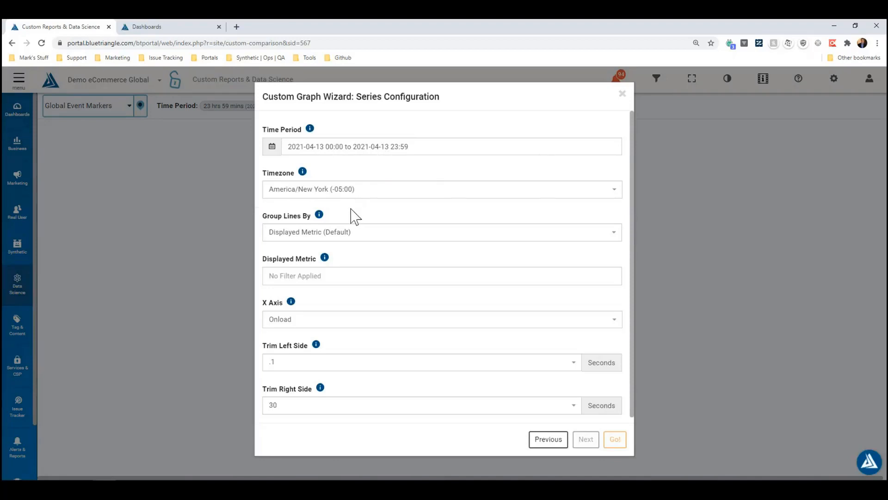
Keep the lines grouped by Displayed Metric (Default) and choose Sessions and Conversion Rate as the displayed metrics.
{"action": "left_click", "coordinate": [355, 233]}
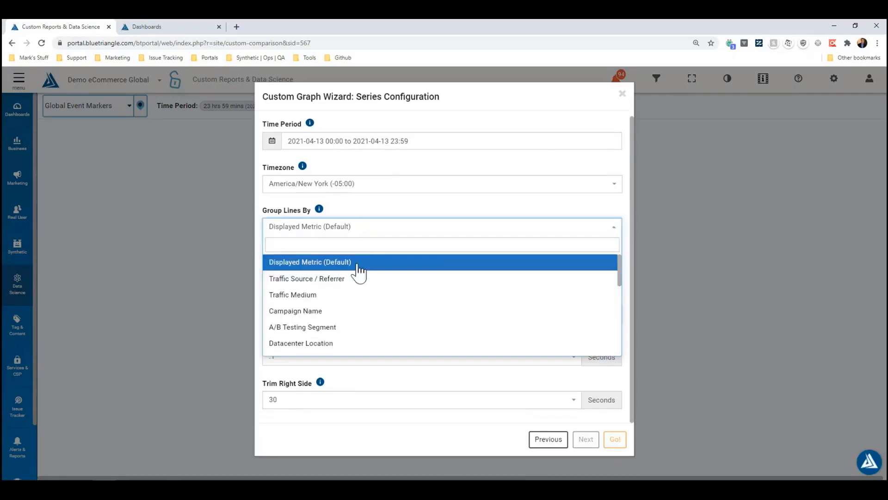
{"action": "left_click", "coordinate": [375, 218]}
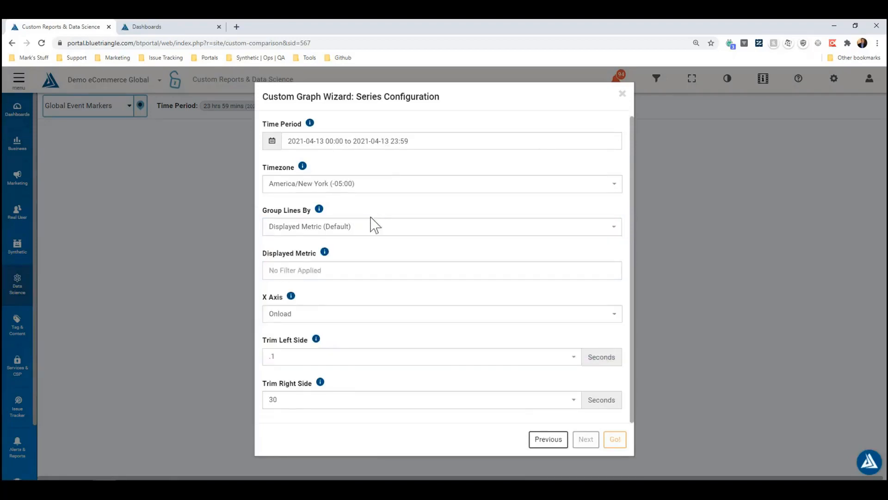
{"action": "left_click", "coordinate": [359, 236]}
{"action": "left_click", "coordinate": [359, 236]}
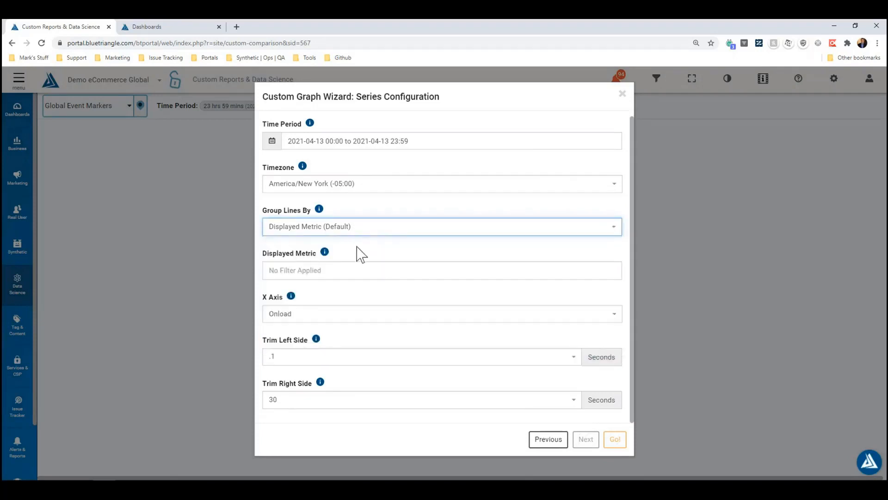
{"action": "left_click", "coordinate": [353, 272]}
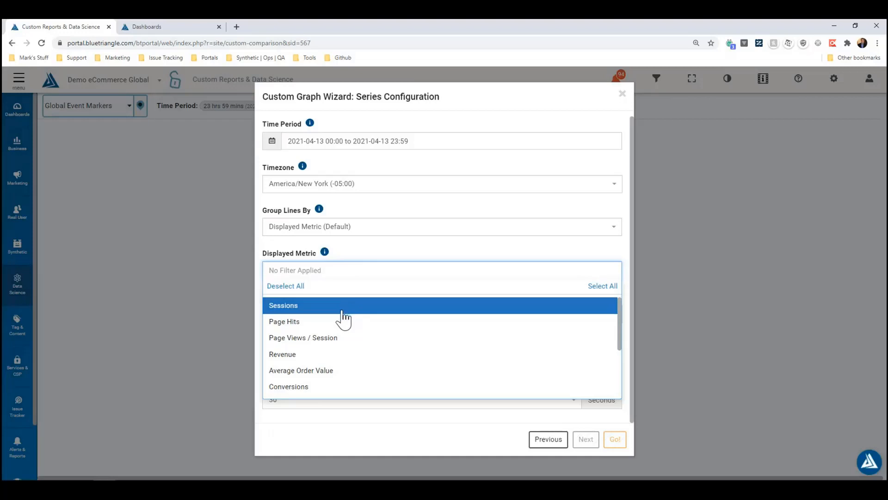
{"action": "left_click", "coordinate": [342, 310]}
{"action": "scroll", "coordinate": [357, 387], "scroll_direction": "down", "scroll_amount": 1}
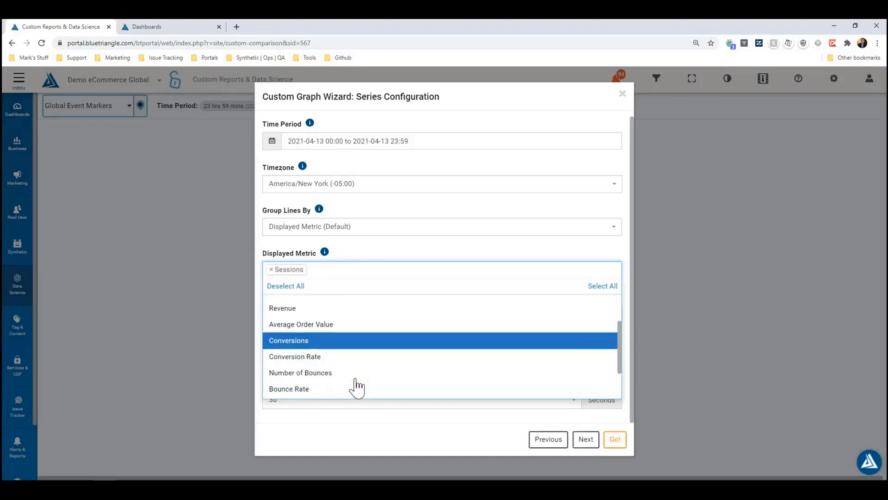
{"action": "left_click", "coordinate": [356, 357]}
{"action": "left_click", "coordinate": [395, 257]}
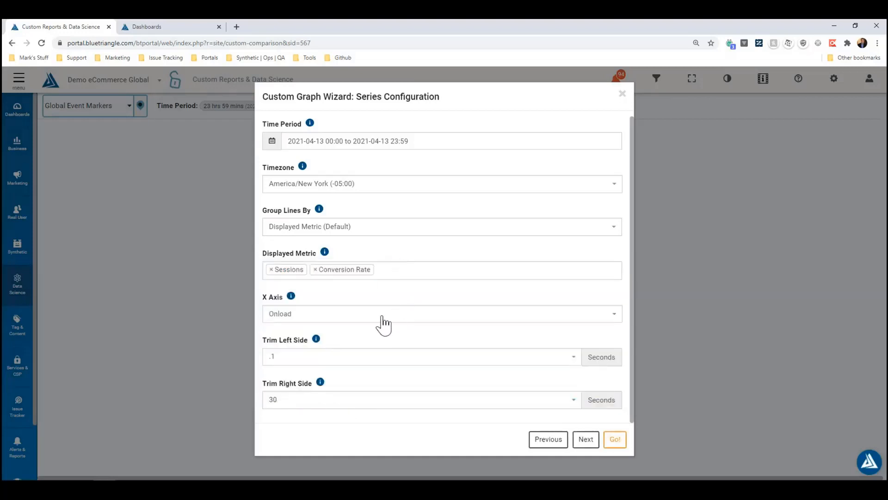
Set the histogram's X axis to Time to Interactive and build the graph.
{"action": "left_click", "coordinate": [316, 324]}
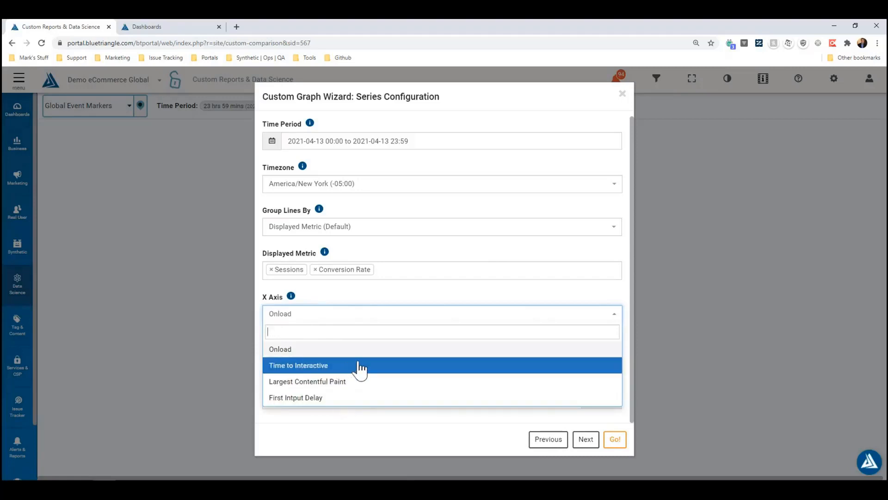
{"action": "left_click", "coordinate": [357, 370]}
{"action": "left_click", "coordinate": [383, 309]}
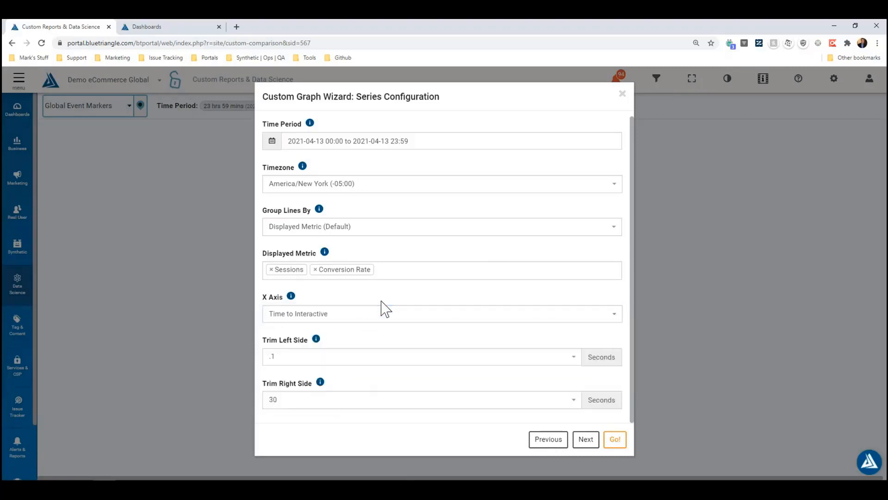
{"action": "left_click", "coordinate": [616, 440]}
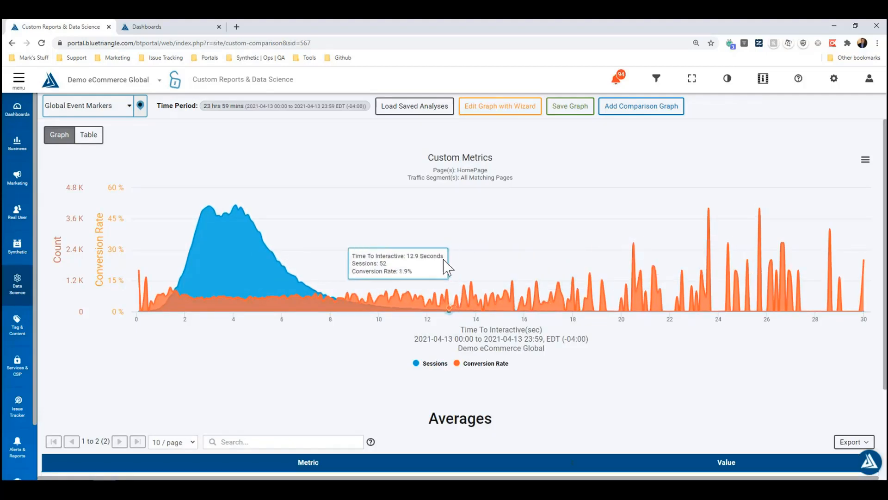
Open the histogram's filters and set the Trim Left Side value to .5 seconds.
{"action": "left_click", "coordinate": [656, 78]}
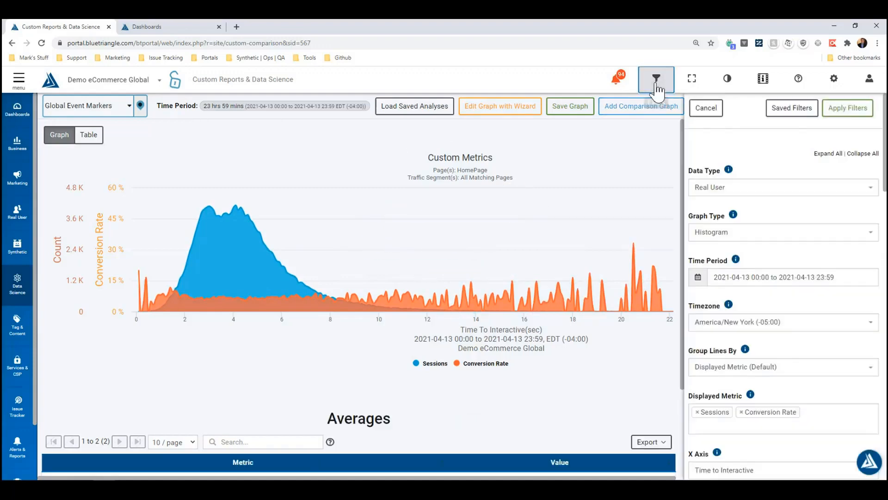
{"action": "scroll", "coordinate": [777, 398], "scroll_direction": "down", "scroll_amount": 4}
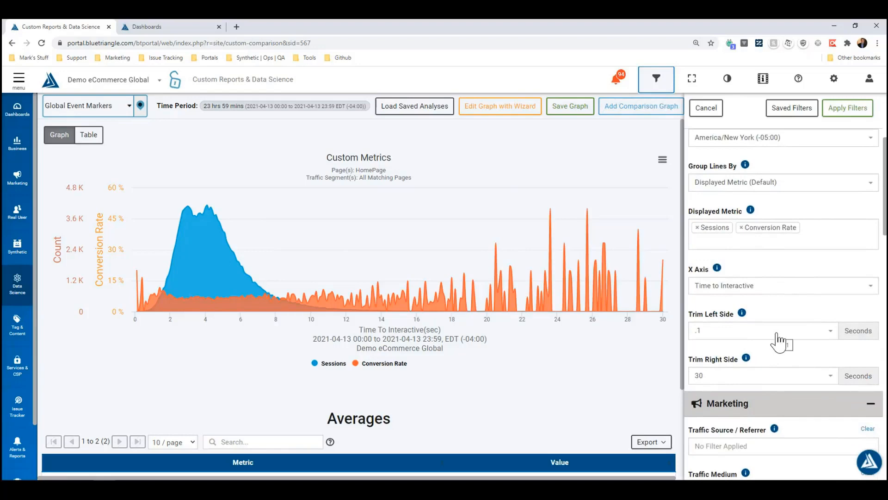
{"action": "left_click", "coordinate": [777, 334]}
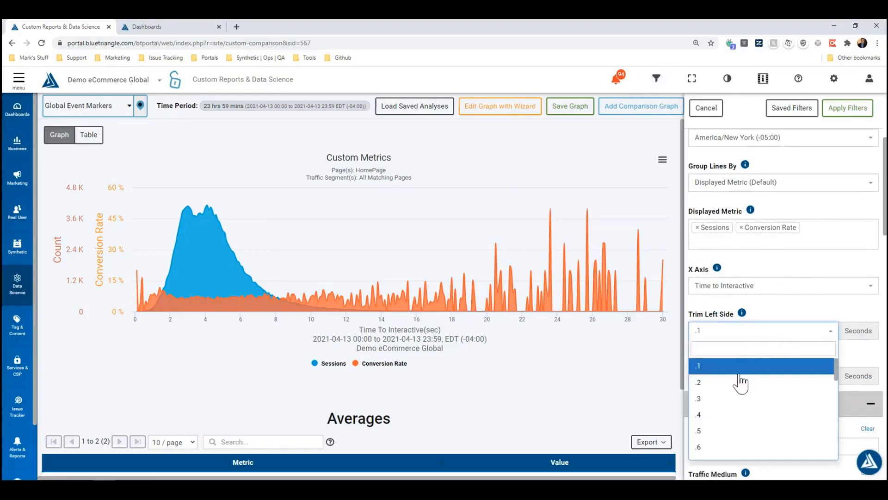
{"action": "scroll", "coordinate": [742, 398], "scroll_direction": "down", "scroll_amount": 4}
{"action": "scroll", "coordinate": [749, 421], "scroll_direction": "up", "scroll_amount": 3}
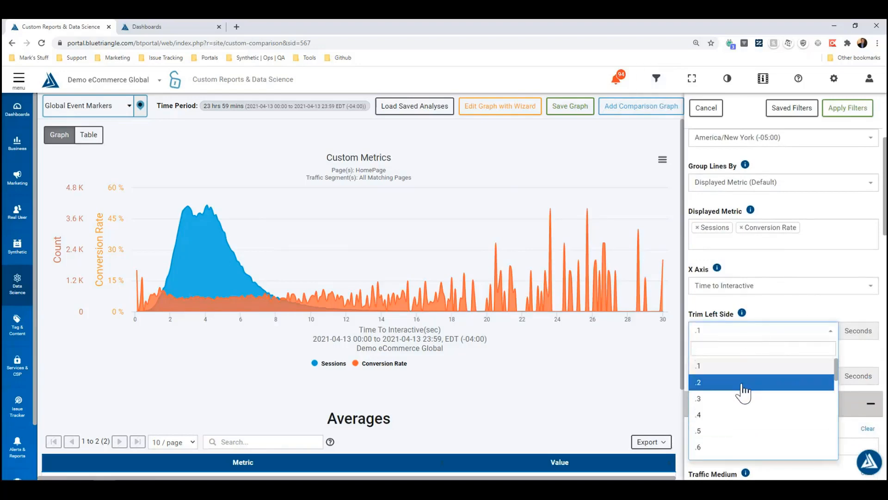
{"action": "left_click", "coordinate": [745, 432]}
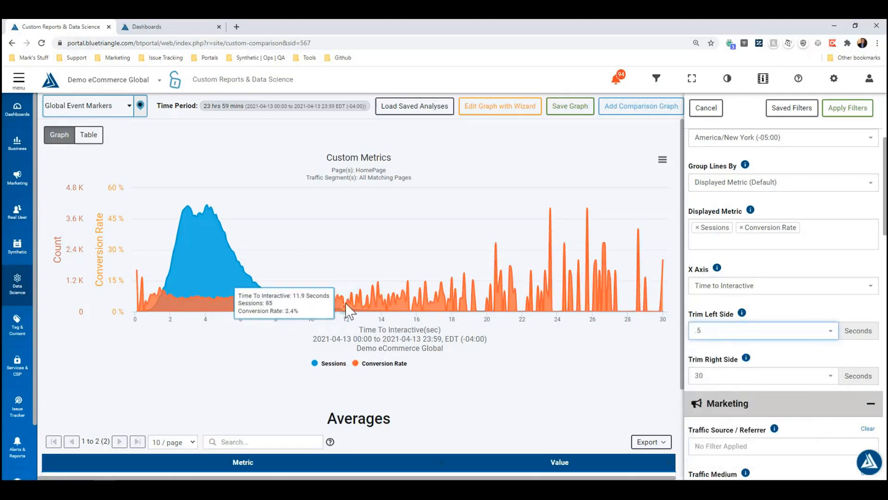
Set the Trim Right Side value to 20 seconds and apply the filters to the histogram.
{"action": "mouse_move", "coordinate": [479, 292]}
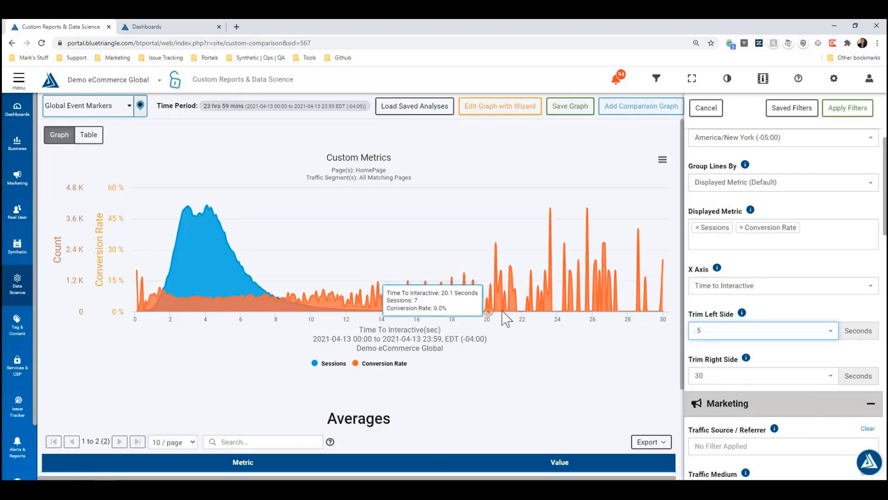
{"action": "left_click", "coordinate": [766, 377]}
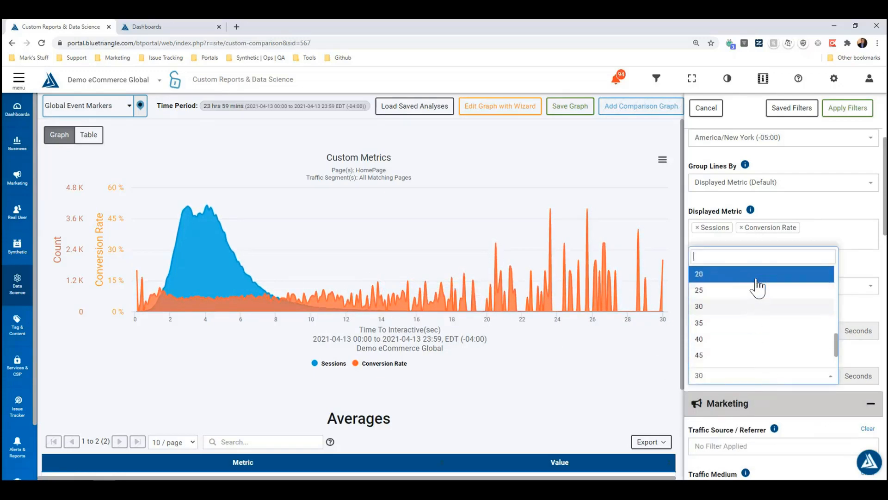
{"action": "left_click", "coordinate": [854, 265]}
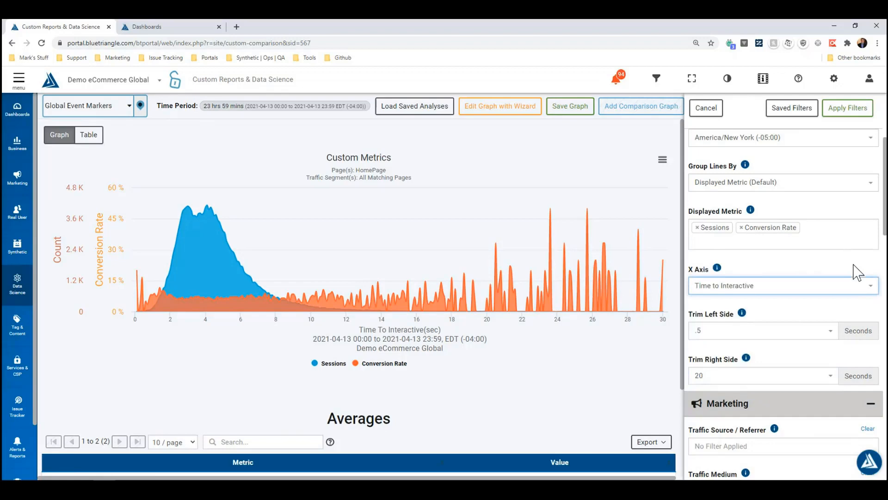
{"action": "left_click", "coordinate": [857, 113]}
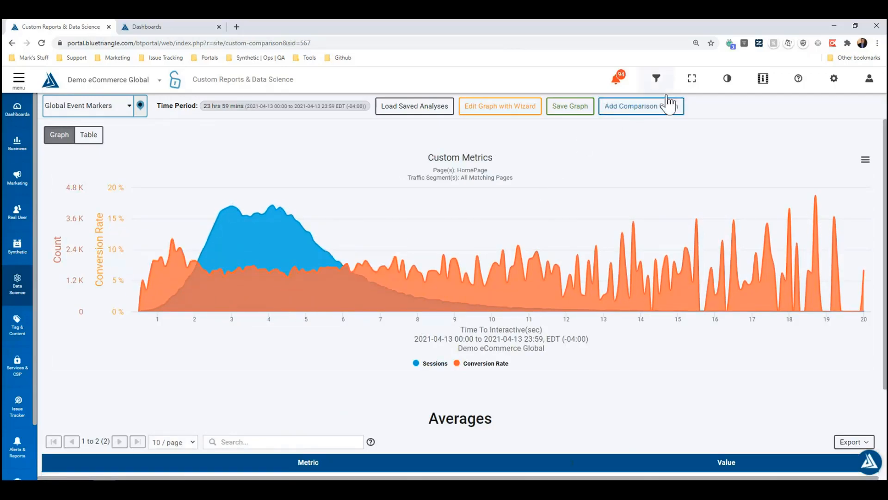
Review the histogram's Group Lines By options and its marketing, network, page and device filters, and close the filters without changes.
{"action": "left_click", "coordinate": [657, 85]}
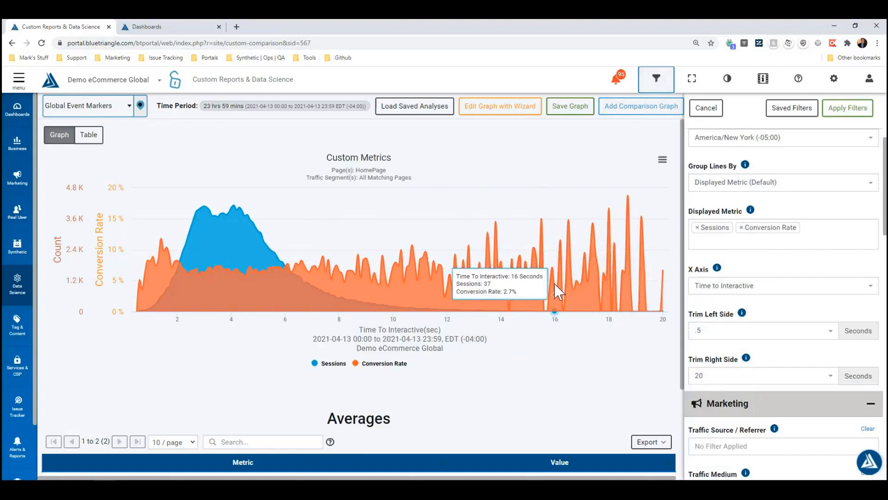
{"action": "scroll", "coordinate": [814, 273], "scroll_direction": "up", "scroll_amount": 2}
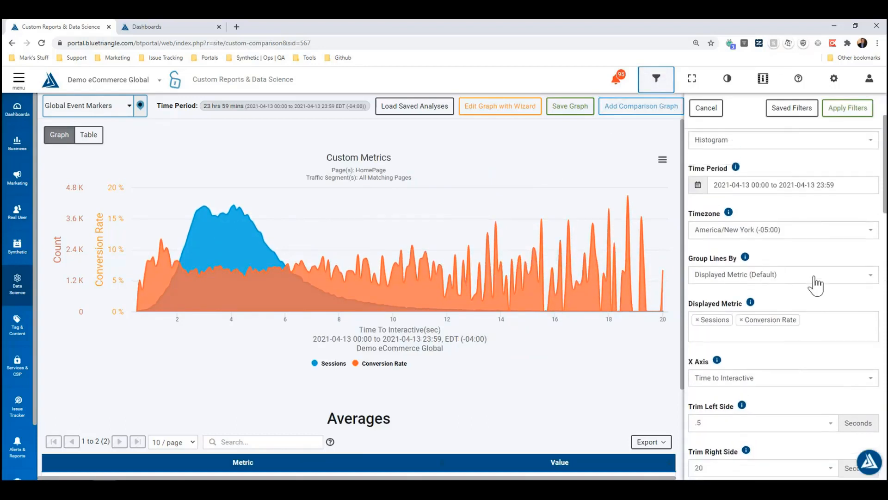
{"action": "left_click", "coordinate": [793, 287]}
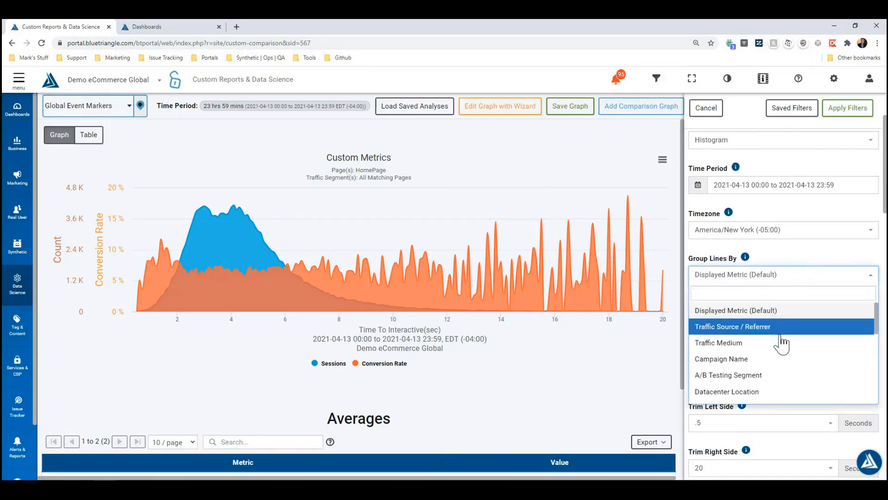
{"action": "left_click", "coordinate": [794, 257]}
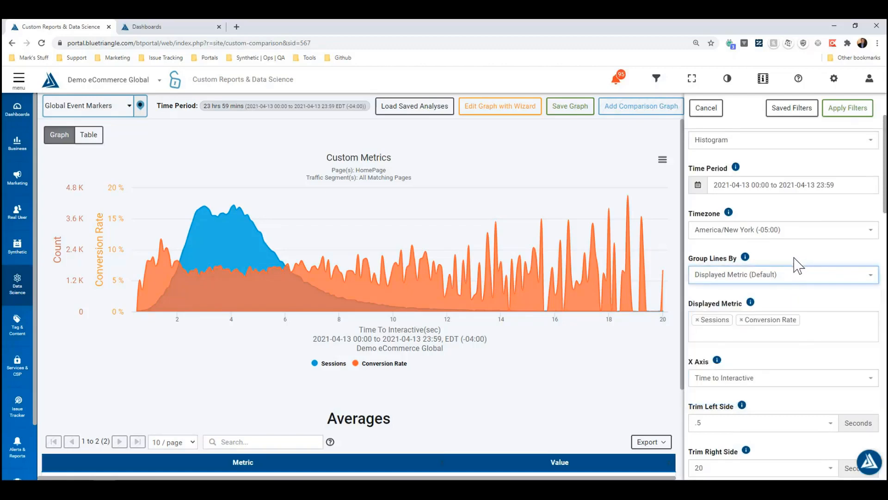
{"action": "scroll", "coordinate": [793, 275], "scroll_direction": "down", "scroll_amount": 8}
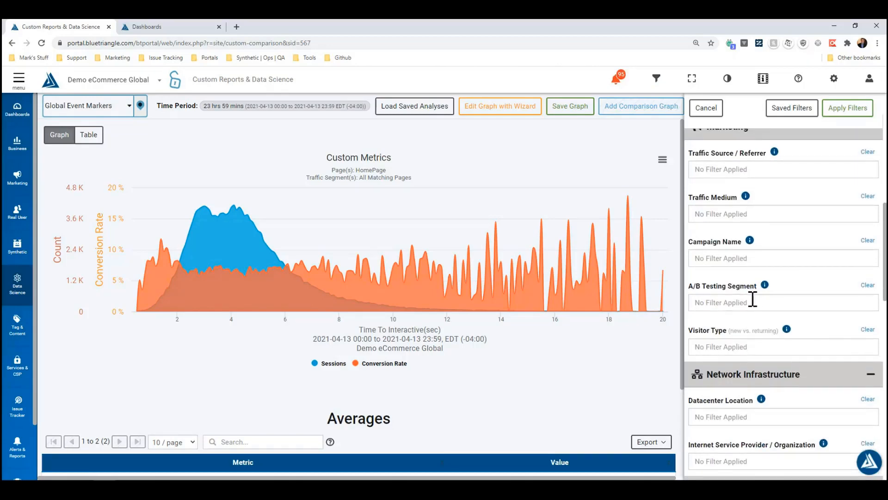
{"action": "scroll", "coordinate": [752, 300], "scroll_direction": "down", "scroll_amount": 1}
{"action": "scroll", "coordinate": [756, 297], "scroll_direction": "down", "scroll_amount": 1}
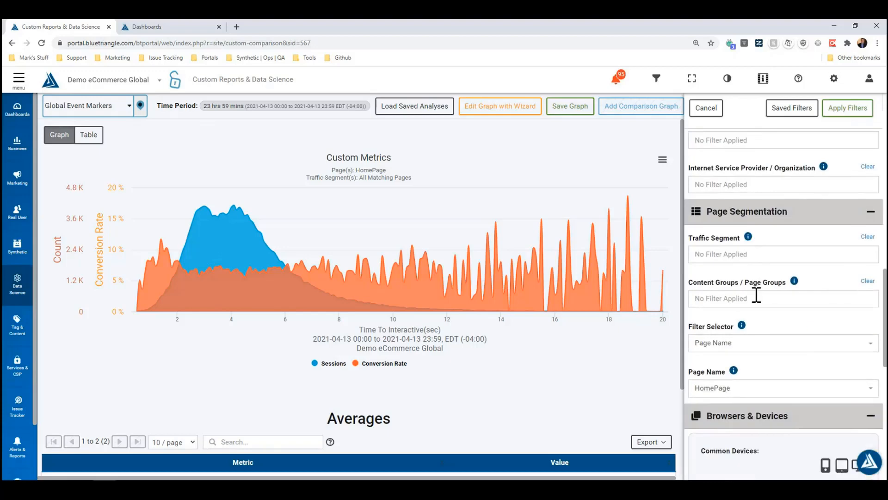
{"action": "scroll", "coordinate": [756, 296], "scroll_direction": "down", "scroll_amount": 2}
{"action": "scroll", "coordinate": [735, 208], "scroll_direction": "up", "scroll_amount": 10}
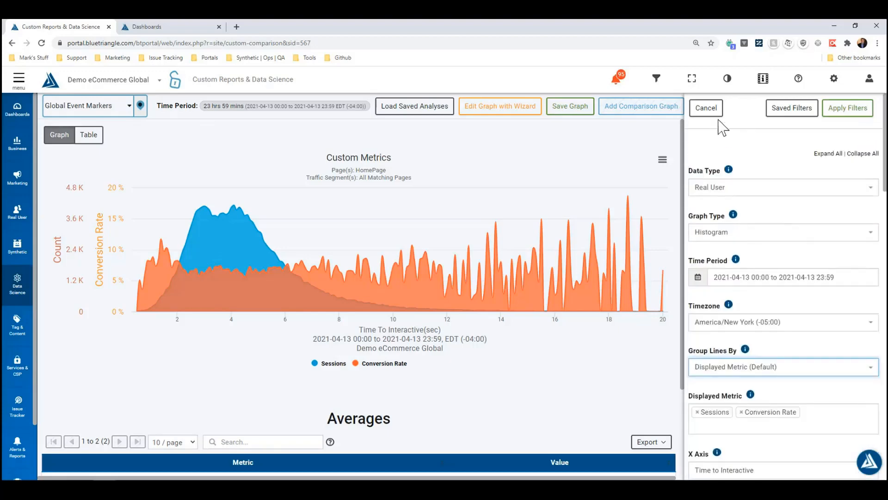
{"action": "left_click", "coordinate": [706, 111]}
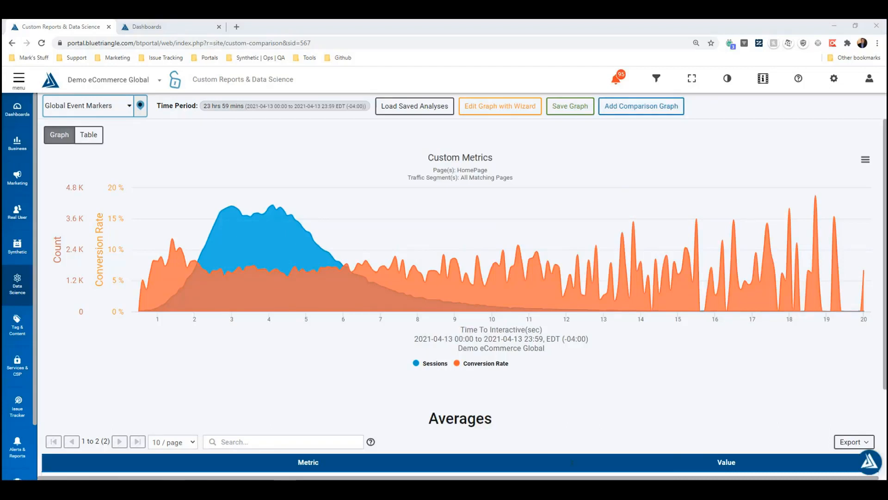
Reload the page and start a new custom graph using Real User data and the Line Graph type.
{"action": "left_click", "coordinate": [41, 43]}
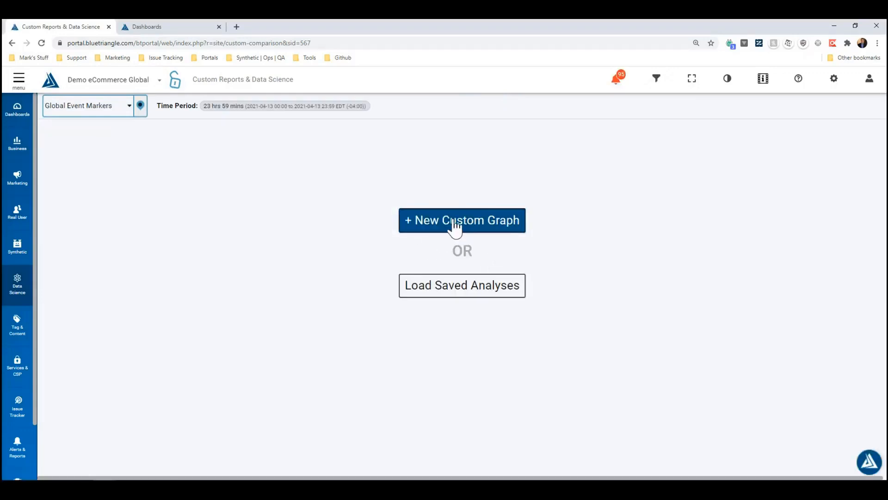
{"action": "left_click", "coordinate": [459, 225]}
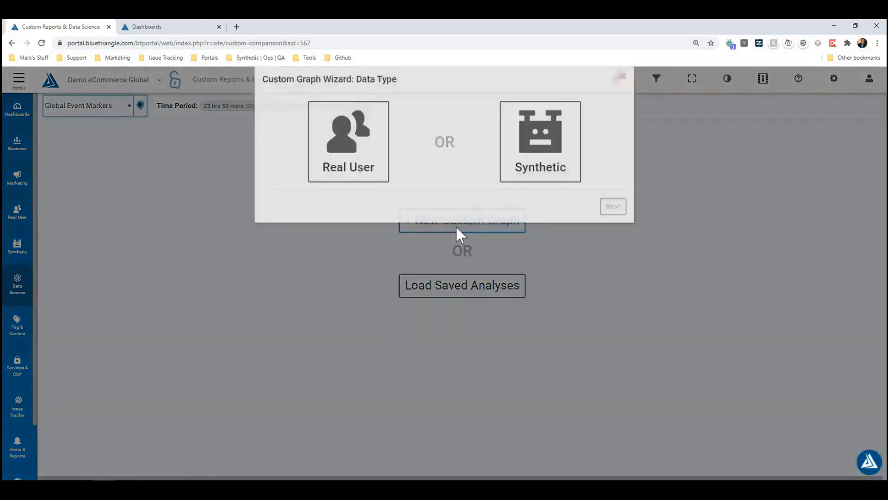
{"action": "left_click", "coordinate": [370, 178]}
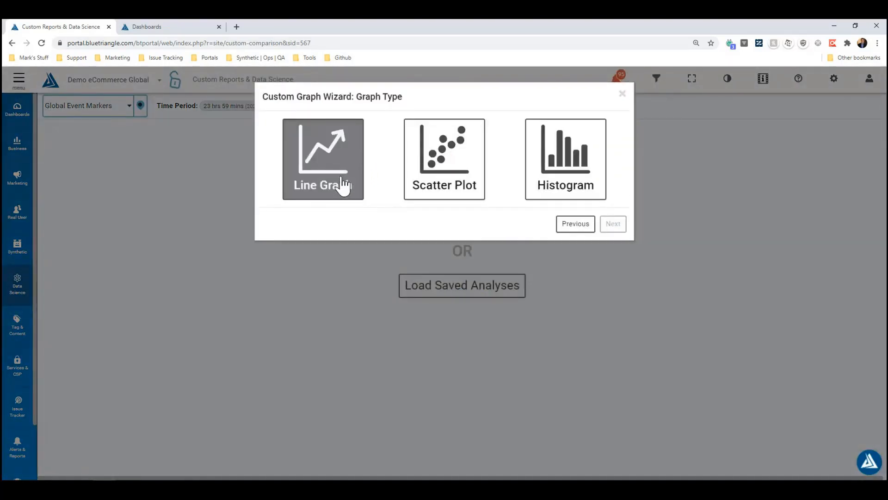
{"action": "left_click", "coordinate": [342, 186]}
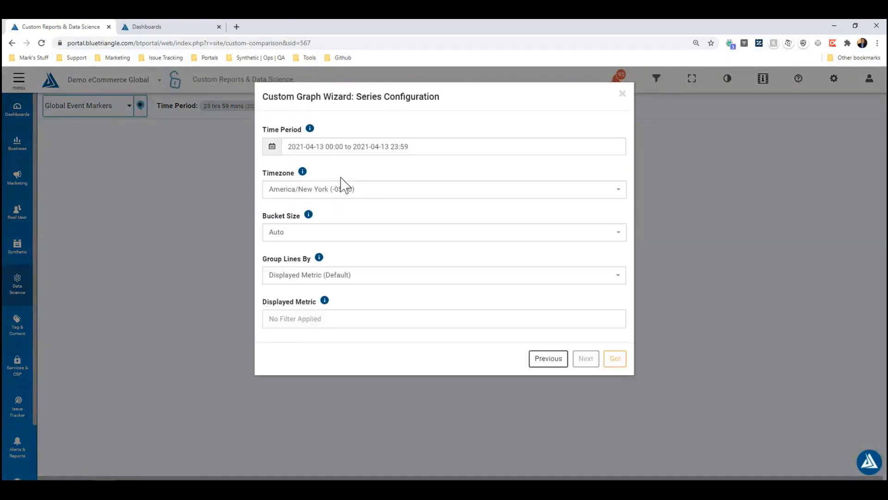
Group the graph's lines by Device and add Browser as the sub group.
{"action": "left_click", "coordinate": [347, 278]}
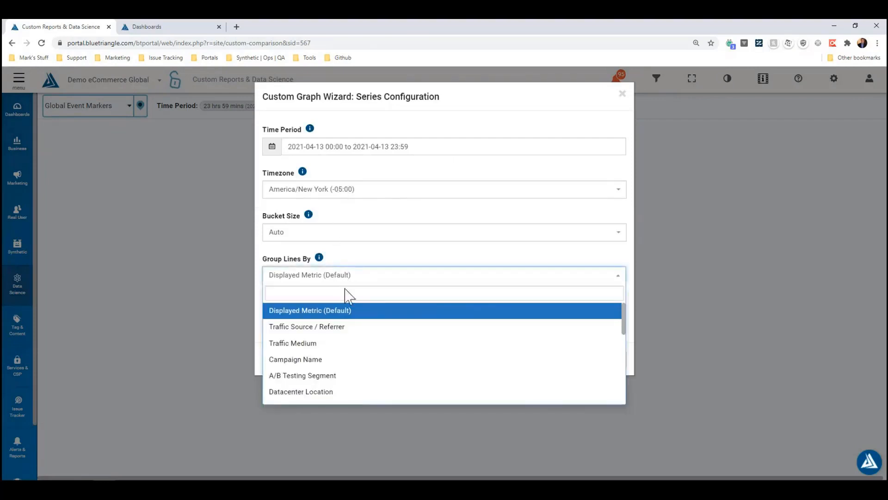
{"action": "scroll", "coordinate": [345, 343], "scroll_direction": "down", "scroll_amount": 5}
{"action": "left_click", "coordinate": [333, 308]}
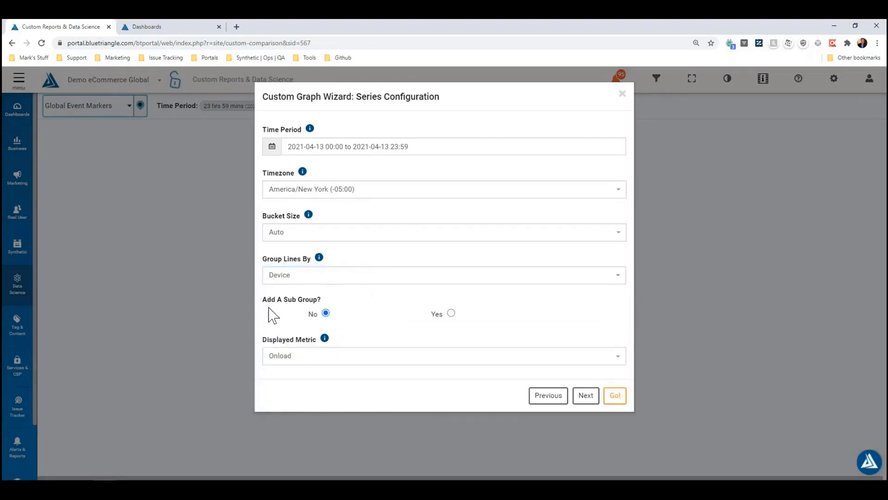
{"action": "left_click", "coordinate": [452, 314]}
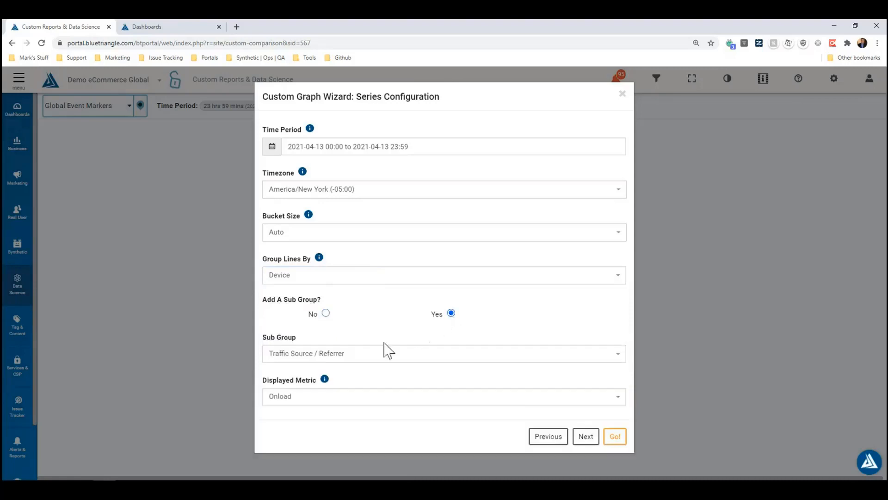
{"action": "left_click", "coordinate": [338, 361]}
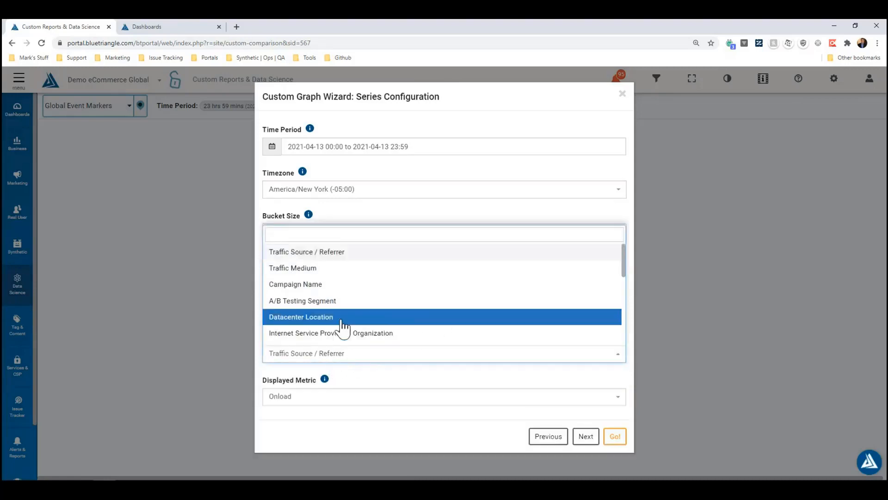
{"action": "scroll", "coordinate": [343, 323], "scroll_direction": "down", "scroll_amount": 4}
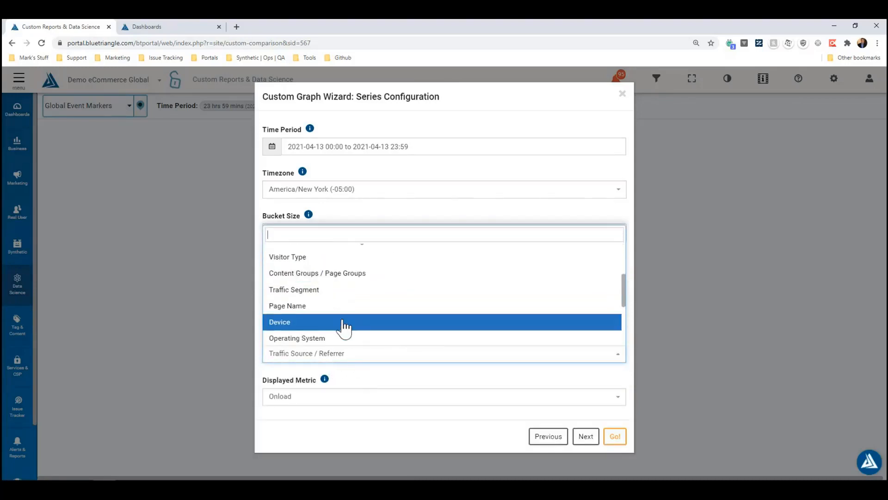
{"action": "scroll", "coordinate": [341, 318], "scroll_direction": "down", "scroll_amount": 1}
{"action": "left_click", "coordinate": [340, 311]}
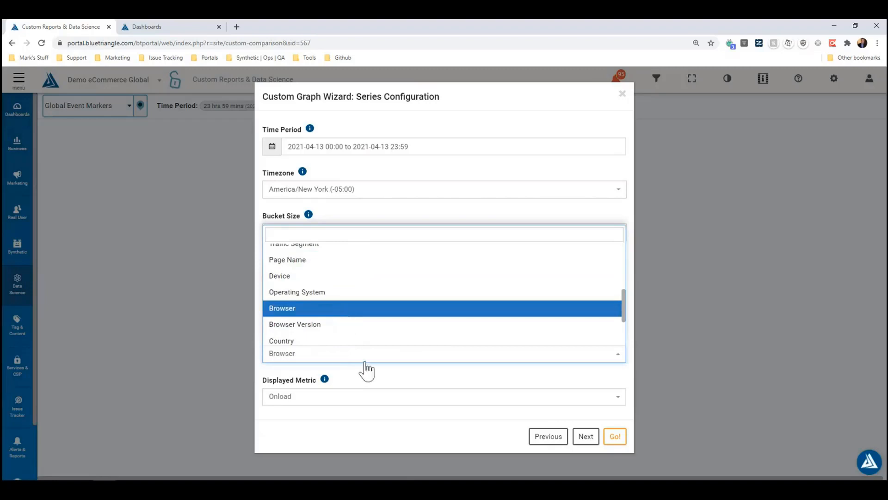
Choose Page Views as the line graph's displayed metric.
{"action": "left_click", "coordinate": [380, 399]}
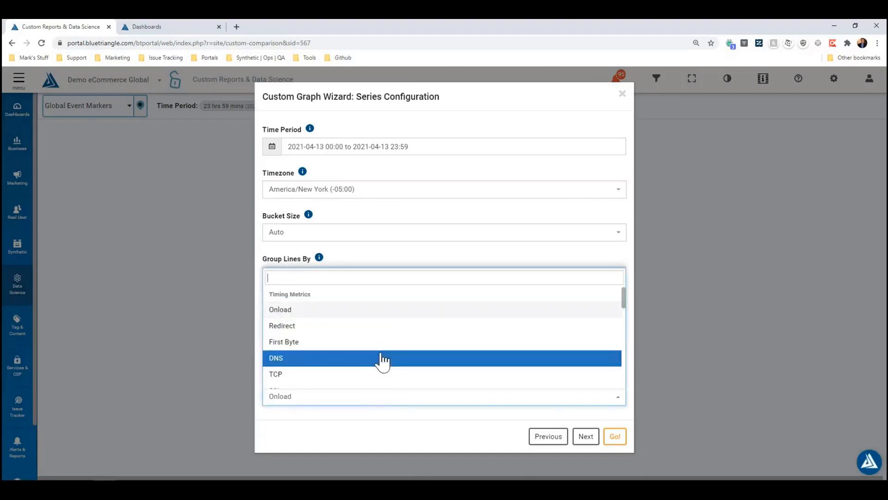
{"action": "scroll", "coordinate": [382, 364], "scroll_direction": "down", "scroll_amount": 3}
{"action": "scroll", "coordinate": [382, 364], "scroll_direction": "down", "scroll_amount": 3}
{"action": "scroll", "coordinate": [376, 365], "scroll_direction": "up", "scroll_amount": 1}
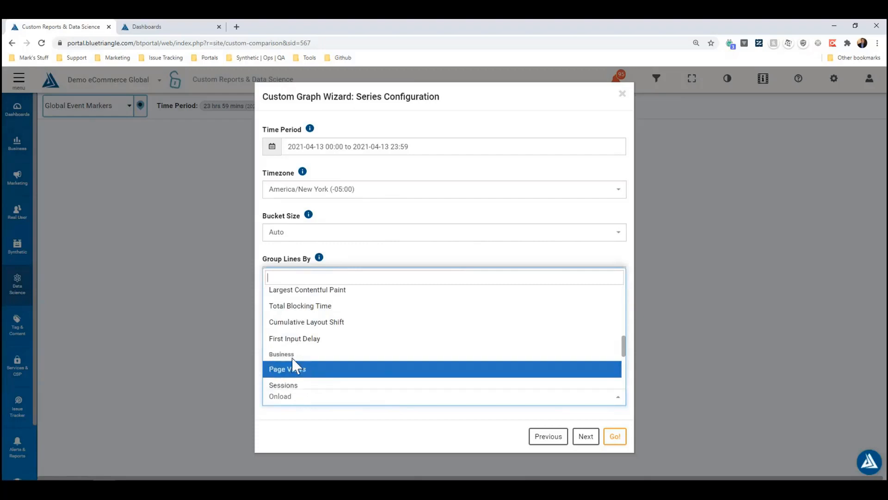
{"action": "left_click", "coordinate": [304, 372]}
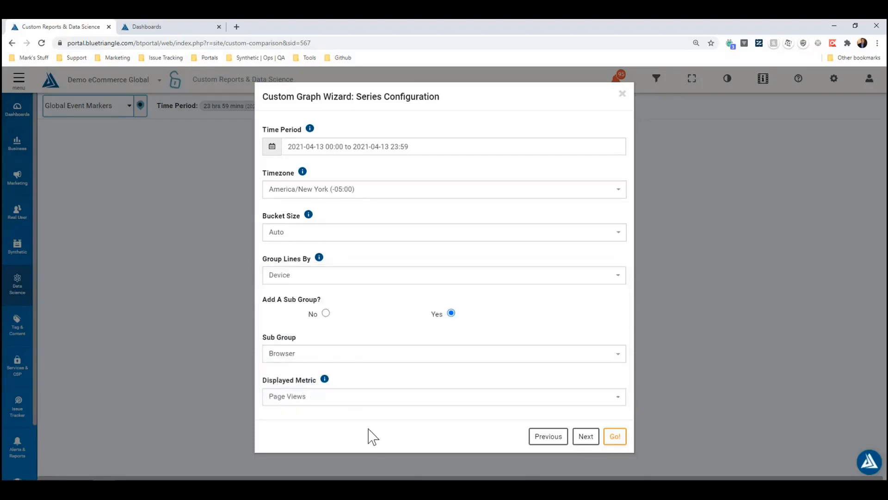
Clear the HomePage entry from the Page Name filter in the filter configuration and build the line graph.
{"action": "left_click", "coordinate": [585, 437]}
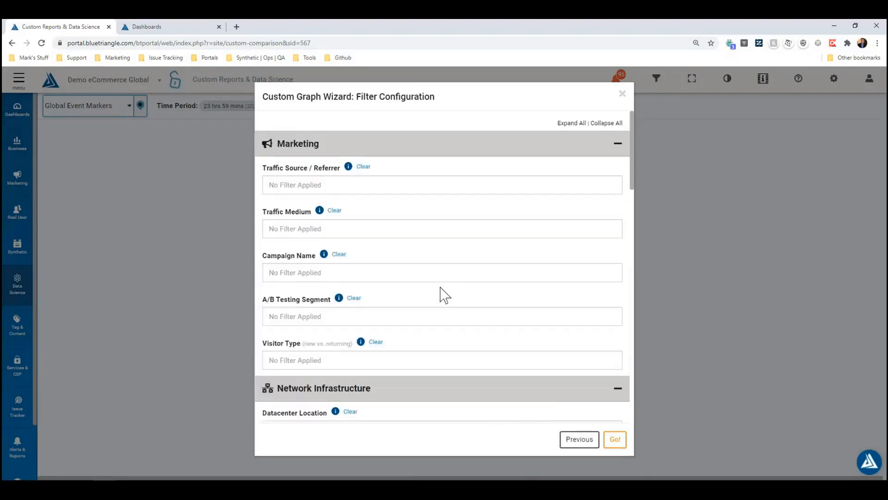
{"action": "scroll", "coordinate": [440, 293], "scroll_direction": "down", "scroll_amount": 7}
{"action": "scroll", "coordinate": [437, 298], "scroll_direction": "down", "scroll_amount": 1}
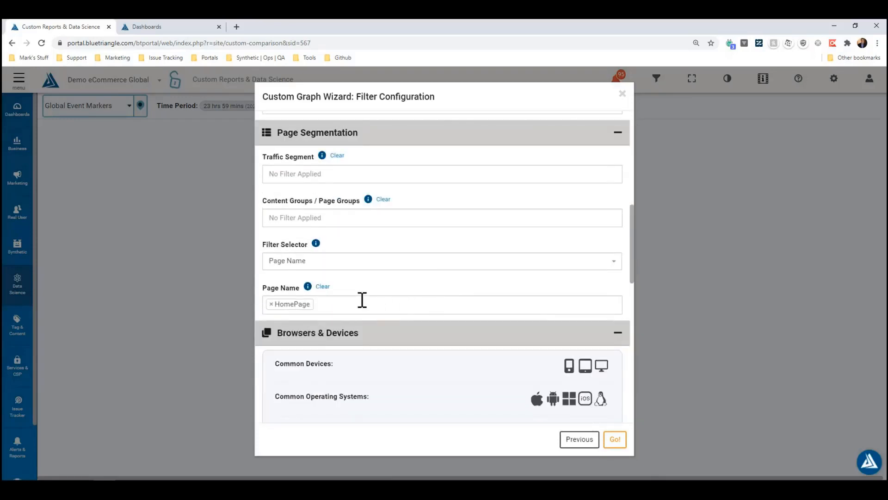
{"action": "left_click", "coordinate": [327, 289]}
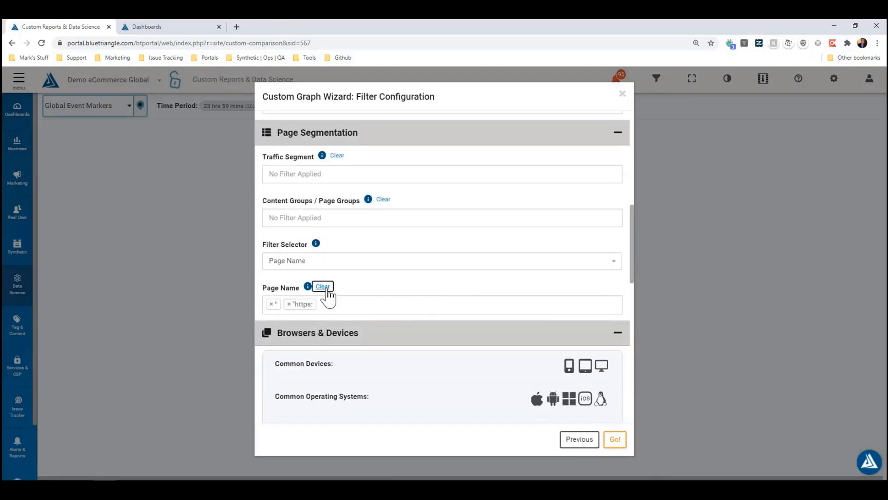
{"action": "left_click", "coordinate": [289, 304]}
{"action": "left_click", "coordinate": [355, 286]}
{"action": "left_click", "coordinate": [621, 443]}
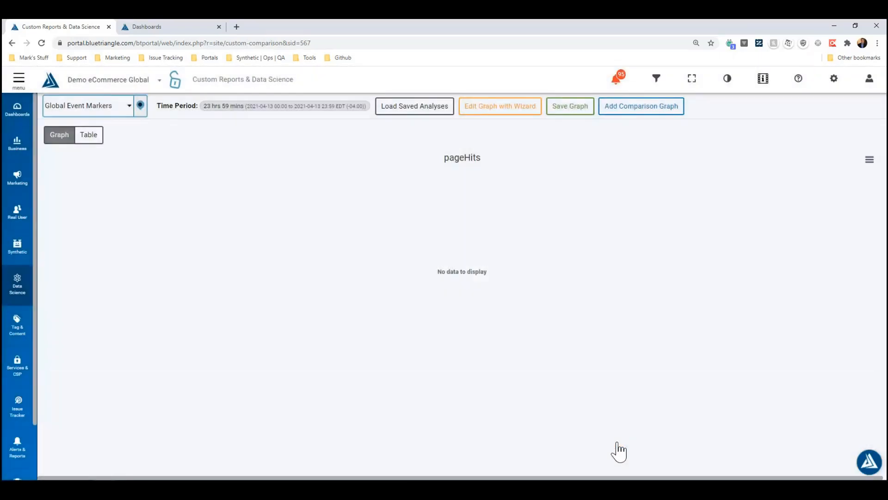
Filter the custom graph to the HomePage page name and apply the filters.
{"action": "left_click", "coordinate": [664, 86]}
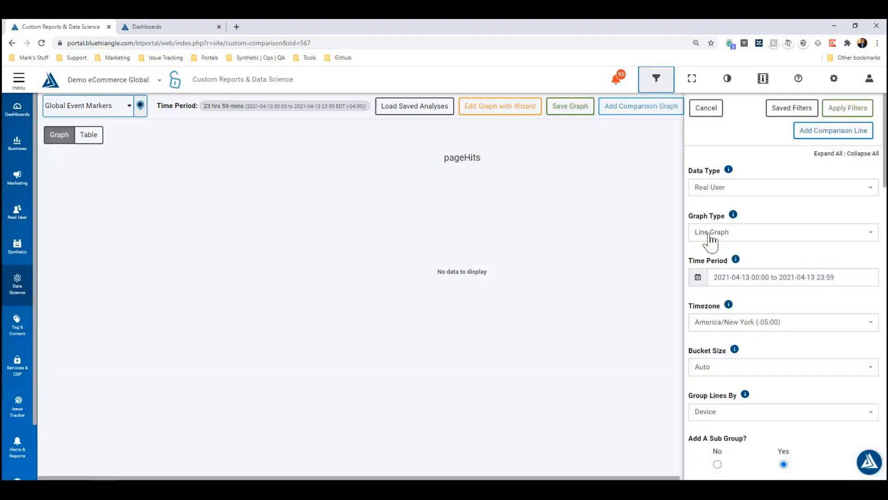
{"action": "scroll", "coordinate": [754, 372], "scroll_direction": "down", "scroll_amount": 5}
{"action": "scroll", "coordinate": [758, 377], "scroll_direction": "down", "scroll_amount": 10}
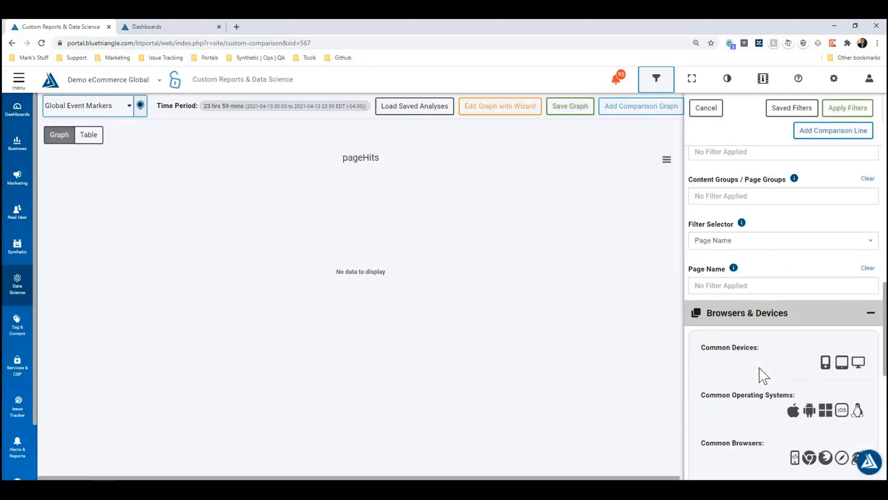
{"action": "left_click", "coordinate": [812, 287]}
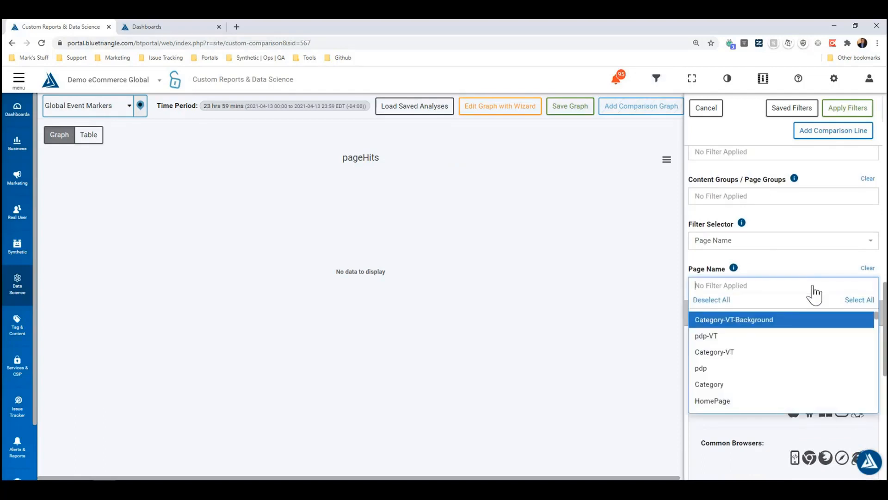
{"action": "left_click", "coordinate": [788, 401]}
{"action": "left_click", "coordinate": [750, 290]}
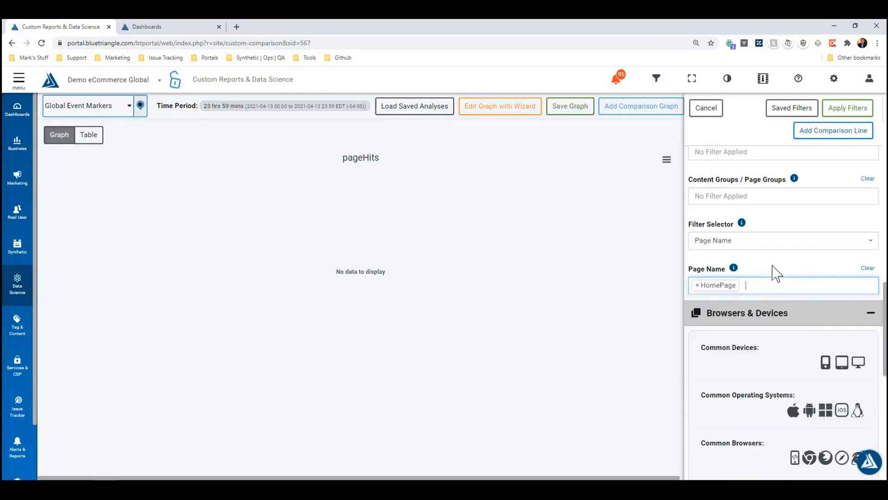
{"action": "left_click", "coordinate": [849, 111]}
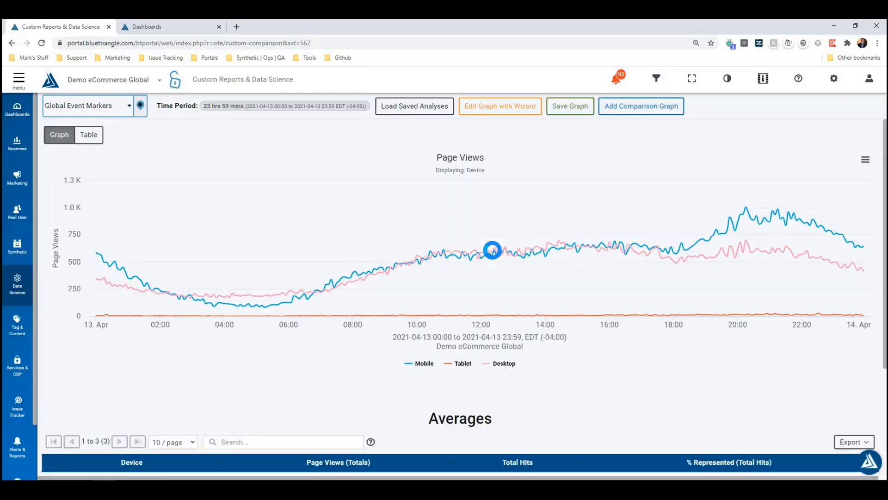
Toggle the Desktop and Mobile lines off and back on in the Page Views graph.
{"action": "mouse_move", "coordinate": [492, 282]}
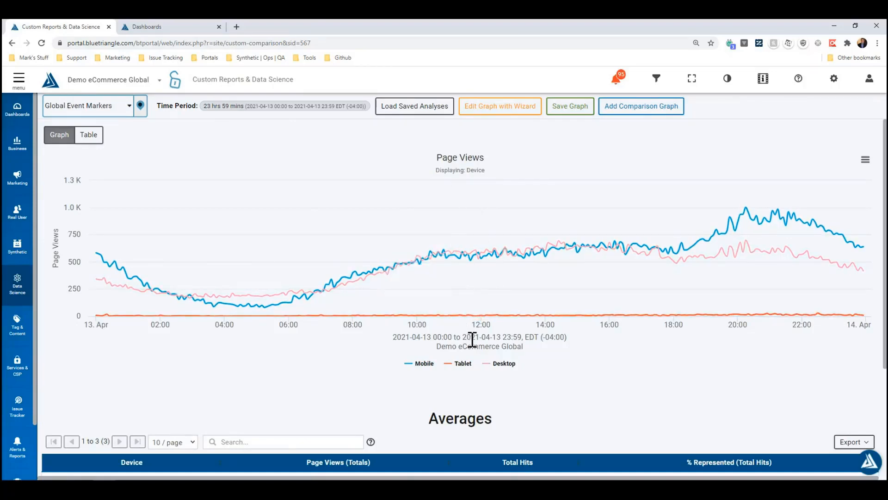
{"action": "left_click", "coordinate": [502, 365]}
{"action": "double_click", "coordinate": [502, 365]}
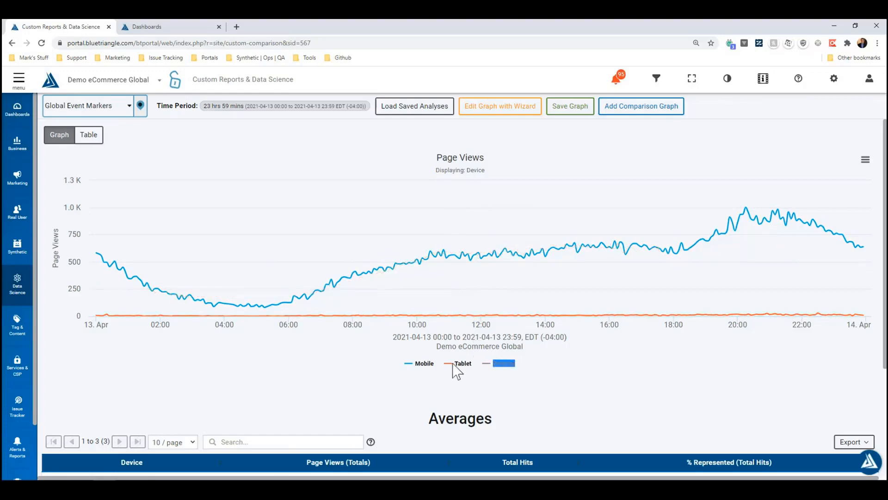
{"action": "double_click", "coordinate": [430, 365]}
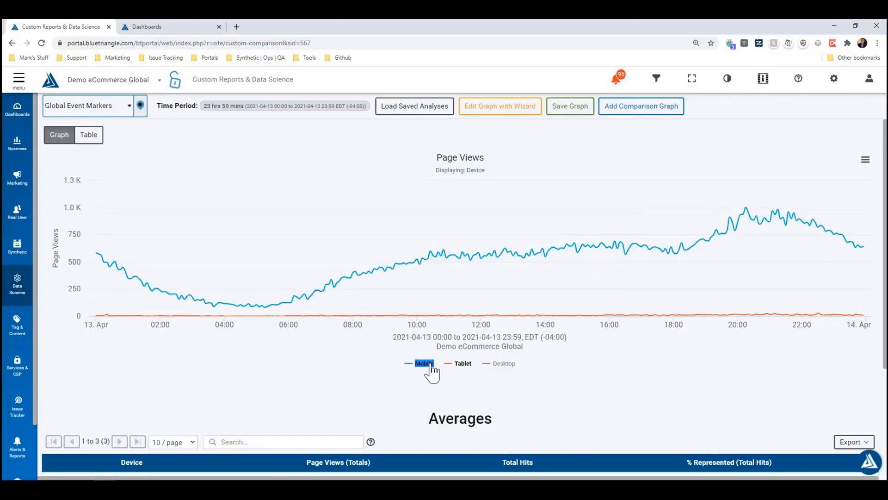
{"action": "left_click", "coordinate": [431, 365]}
{"action": "left_click", "coordinate": [431, 365]}
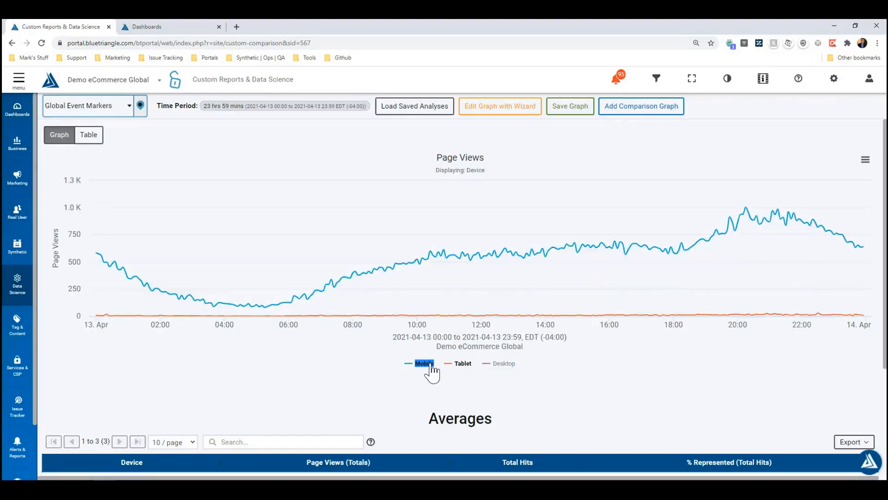
{"action": "left_click", "coordinate": [502, 364]}
Expand the Mobile row of the Averages table into its browser breakdown.
{"action": "scroll", "coordinate": [278, 343], "scroll_direction": "down", "scroll_amount": 2}
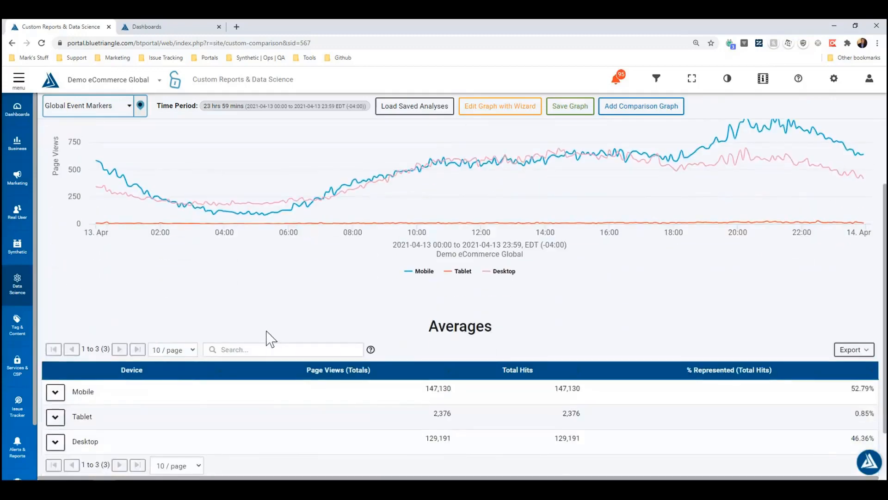
{"action": "scroll", "coordinate": [259, 302], "scroll_direction": "up", "scroll_amount": 2}
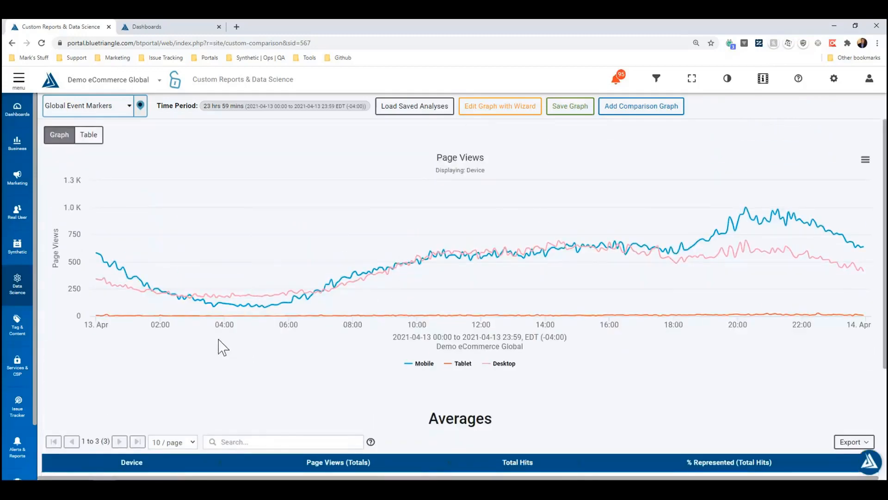
{"action": "scroll", "coordinate": [221, 347], "scroll_direction": "down", "scroll_amount": 2}
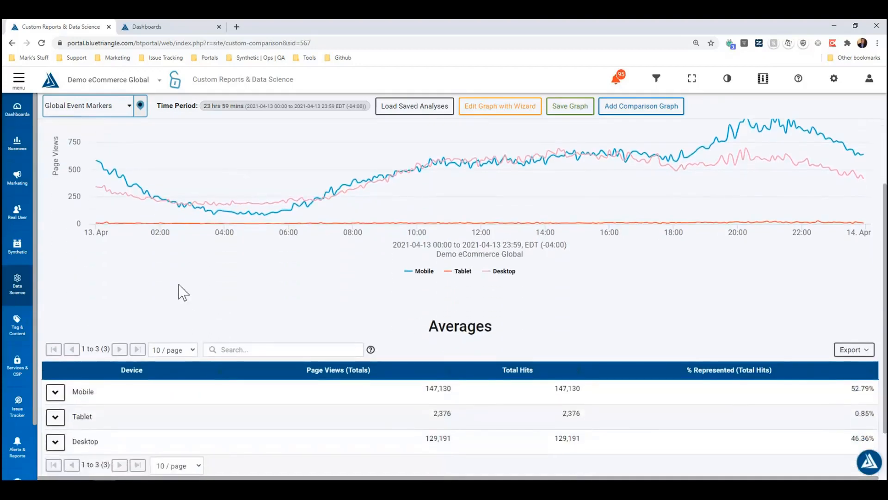
{"action": "scroll", "coordinate": [157, 296], "scroll_direction": "up", "scroll_amount": 1}
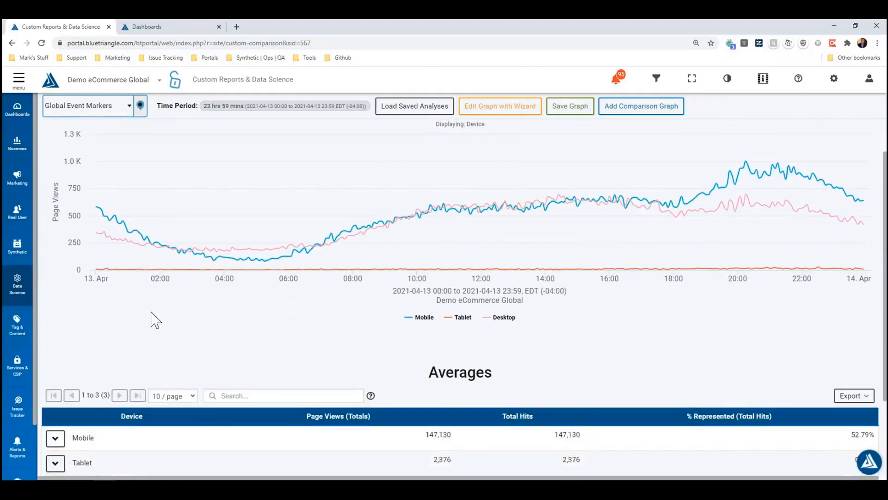
{"action": "scroll", "coordinate": [156, 319], "scroll_direction": "down", "scroll_amount": 2}
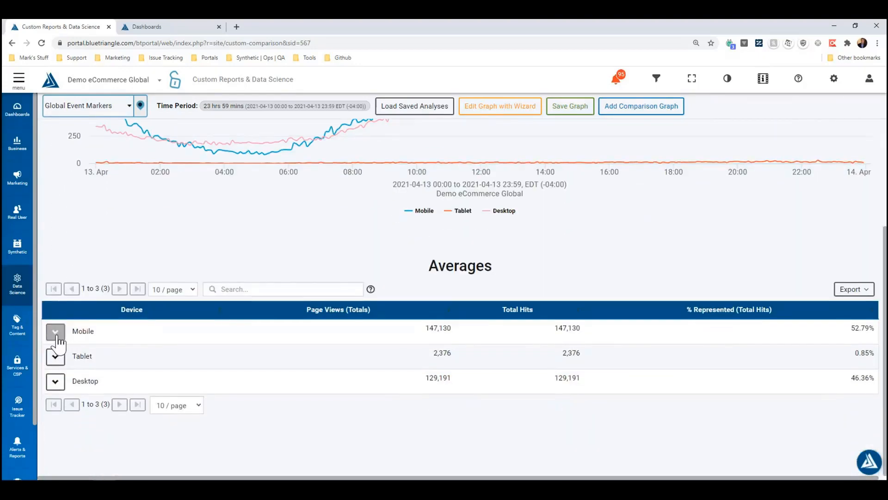
{"action": "left_click", "coordinate": [56, 332]}
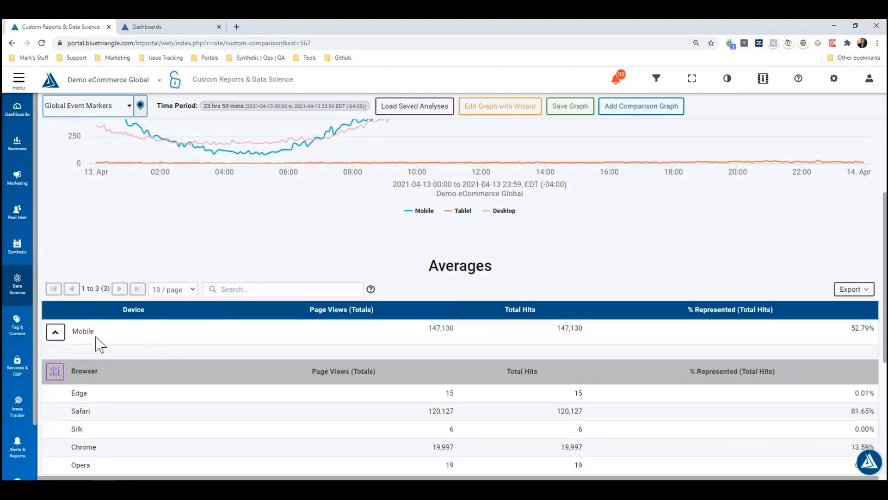
Plot the Mobile browser breakdown as a second graph and check which devices it can display.
{"action": "scroll", "coordinate": [104, 343], "scroll_direction": "down", "scroll_amount": 2}
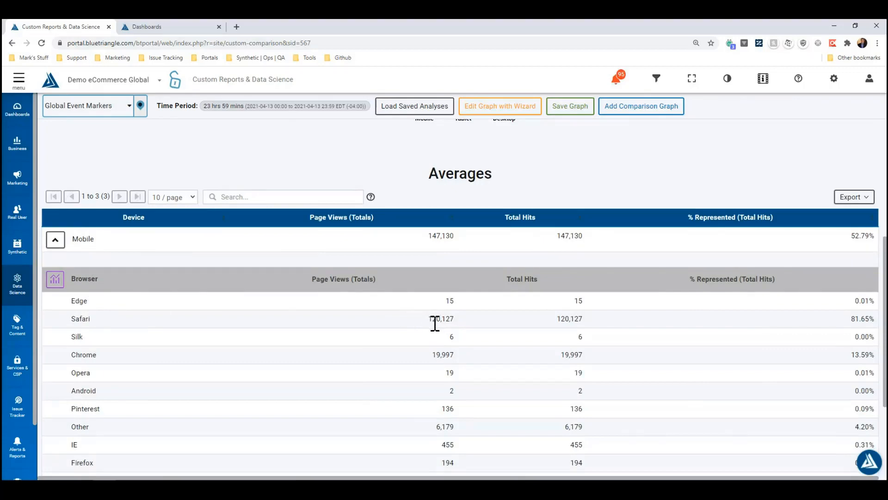
{"action": "left_click", "coordinate": [57, 282]}
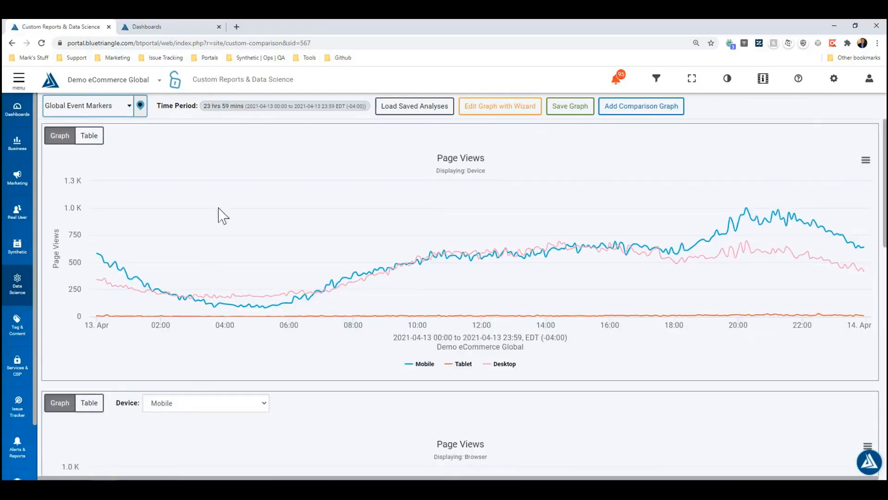
{"action": "scroll", "coordinate": [388, 294], "scroll_direction": "down", "scroll_amount": 4}
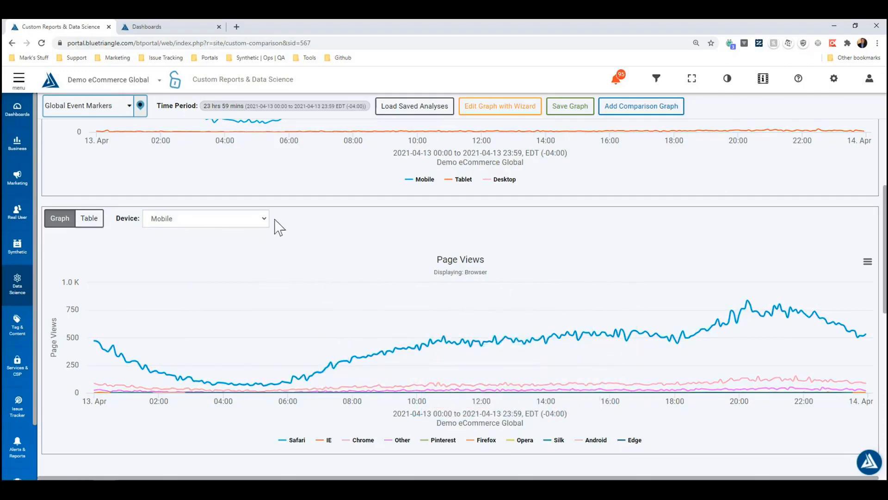
{"action": "left_click", "coordinate": [262, 228]}
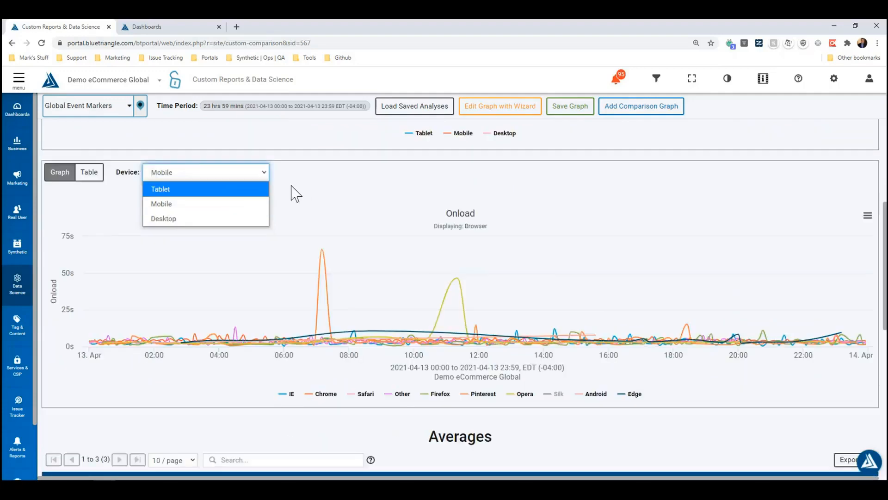
{"action": "left_click", "coordinate": [301, 188]}
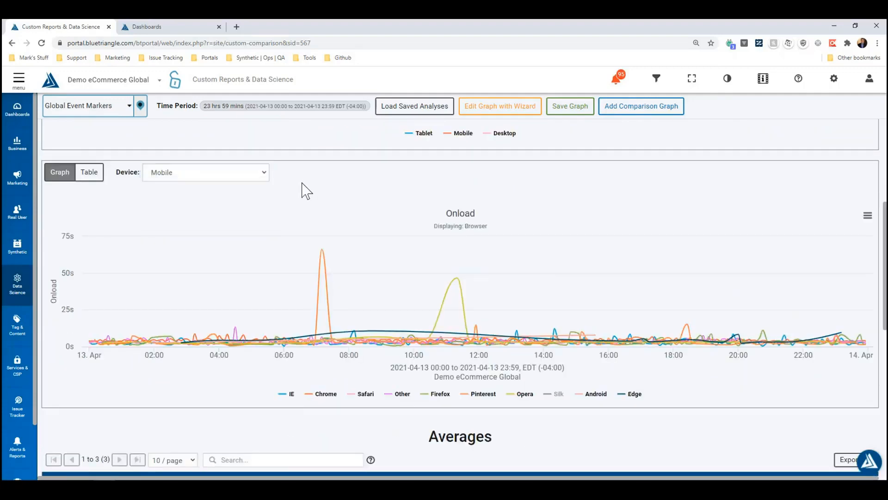
View the device graph and the browser graph as tables and return them to graph view.
{"action": "scroll", "coordinate": [296, 249], "scroll_direction": "up", "scroll_amount": 2}
{"action": "scroll", "coordinate": [306, 278], "scroll_direction": "up", "scroll_amount": 3}
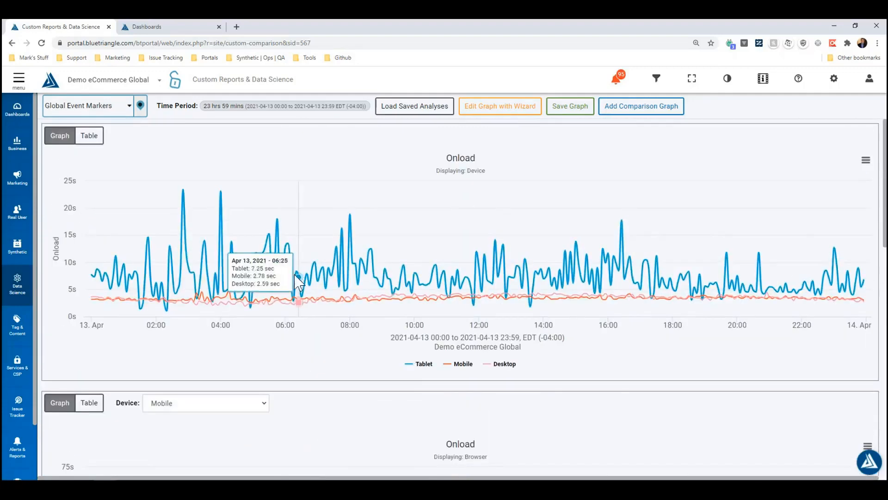
{"action": "left_click", "coordinate": [92, 137]}
{"action": "left_click", "coordinate": [60, 139]}
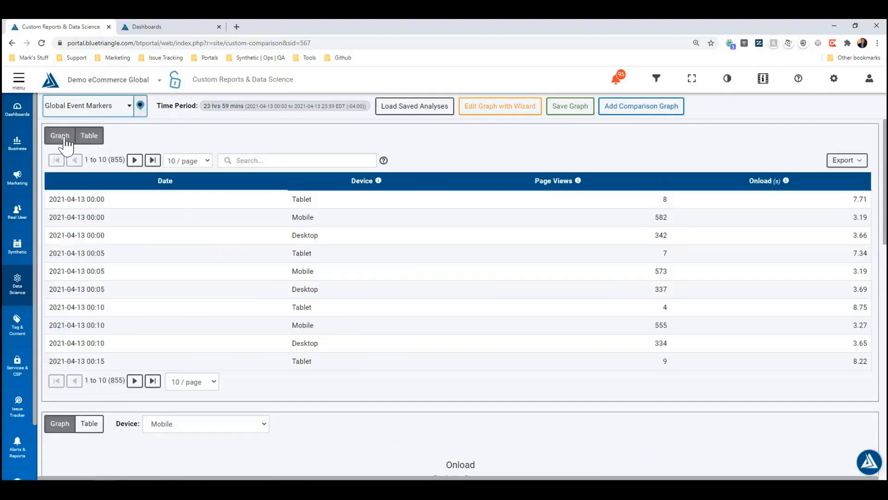
{"action": "left_click", "coordinate": [86, 406]}
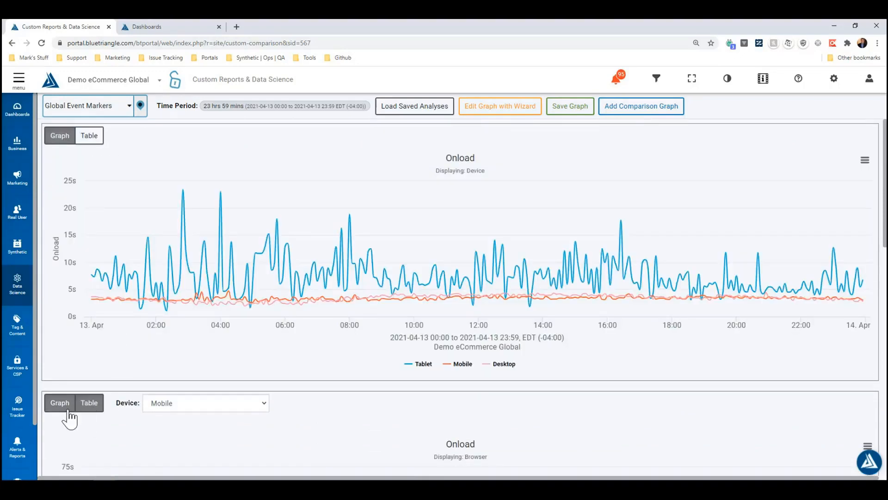
Collapse the Mobile row and expand the Desktop row of the Averages table to examine its Onload averages by browser.
{"action": "scroll", "coordinate": [157, 299], "scroll_direction": "down", "scroll_amount": 10}
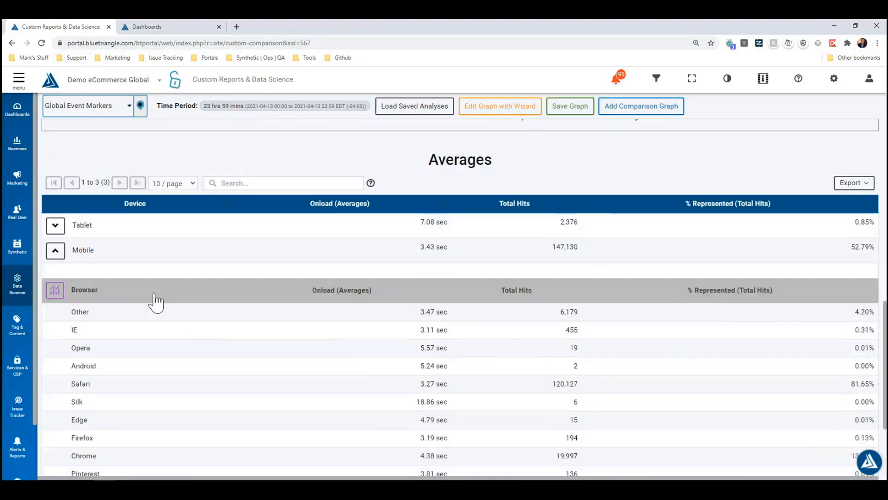
{"action": "left_click", "coordinate": [56, 250]}
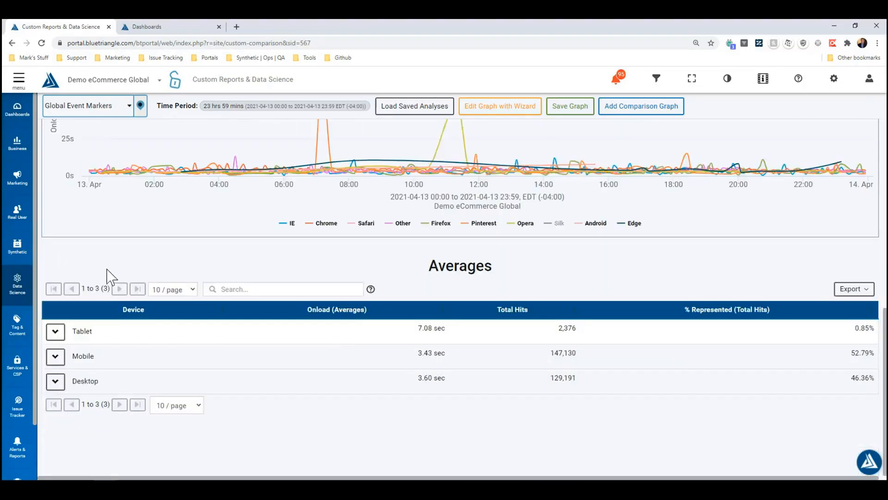
{"action": "left_click", "coordinate": [56, 386]}
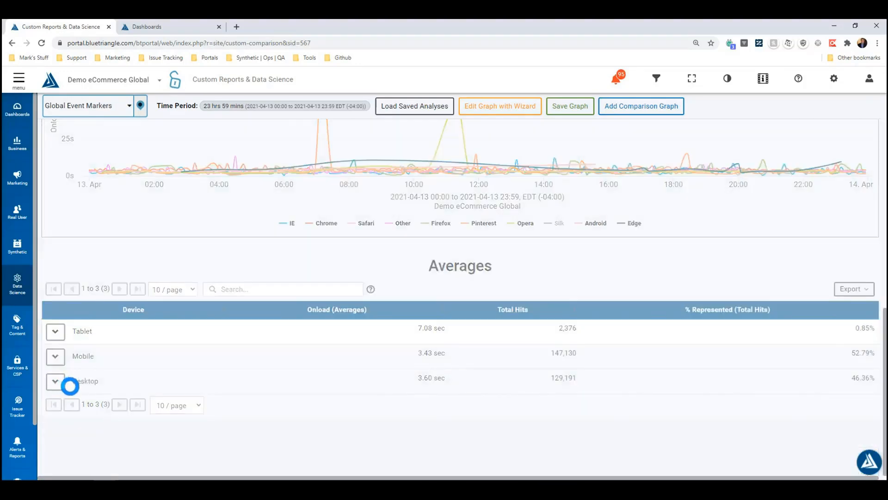
{"action": "scroll", "coordinate": [74, 389], "scroll_direction": "down", "scroll_amount": 2}
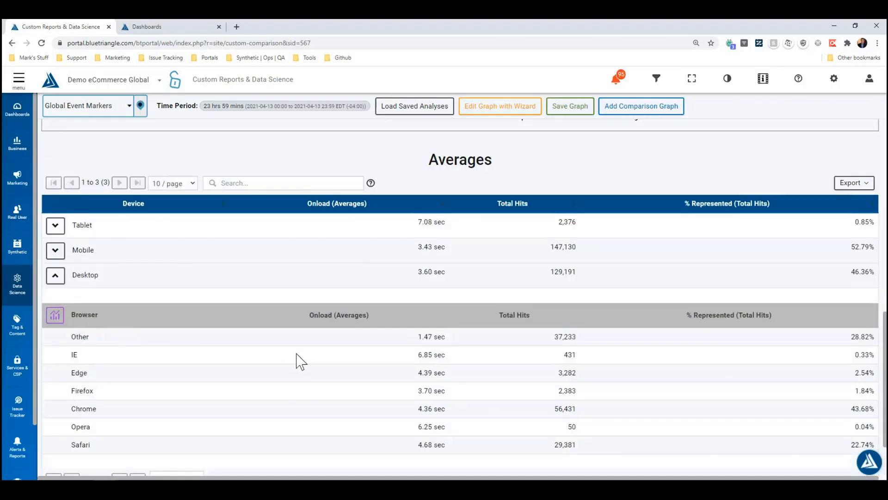
{"action": "scroll", "coordinate": [284, 347], "scroll_direction": "down", "scroll_amount": 2}
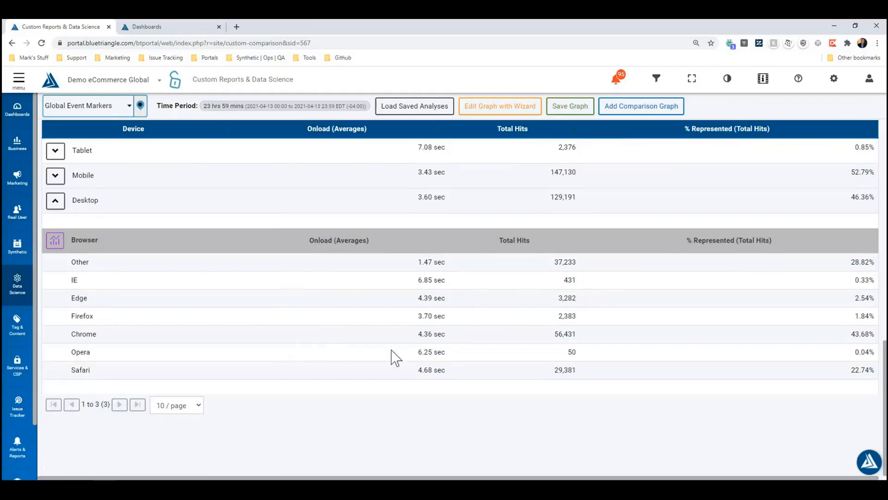
Open the JSON for the API from the Page Views graph.
{"action": "scroll", "coordinate": [392, 356], "scroll_direction": "up", "scroll_amount": 6}
{"action": "scroll", "coordinate": [392, 357], "scroll_direction": "up", "scroll_amount": 7}
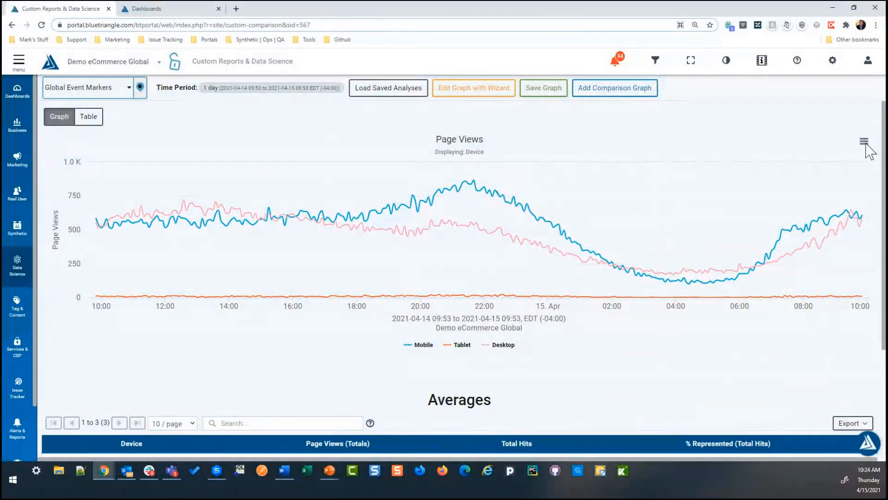
{"action": "left_click", "coordinate": [864, 141]}
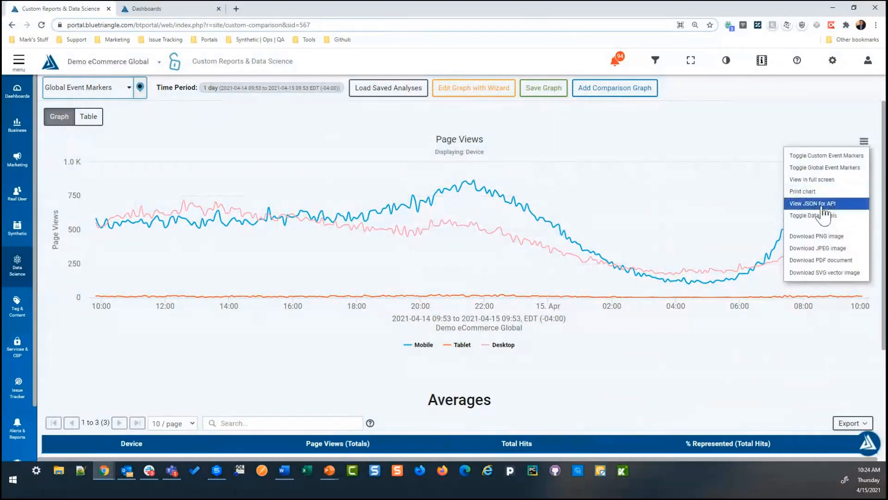
{"action": "left_click", "coordinate": [826, 209]}
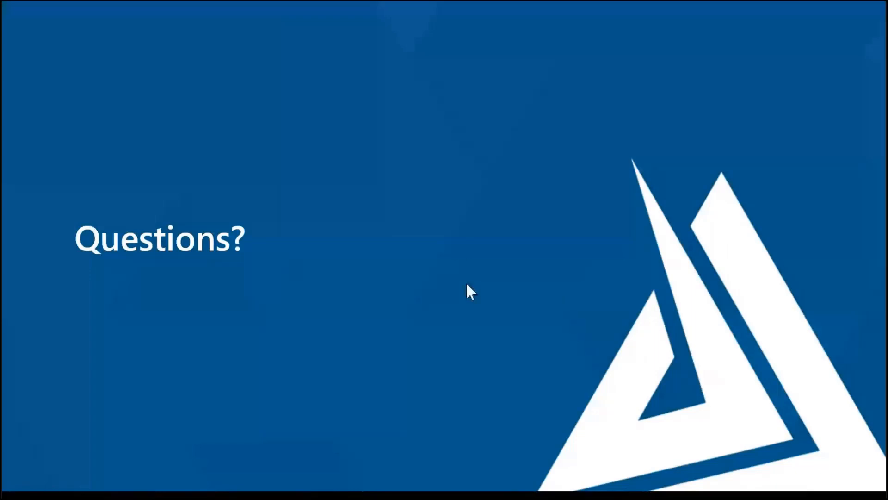
{"action": "left_click", "coordinate": [494, 294]}
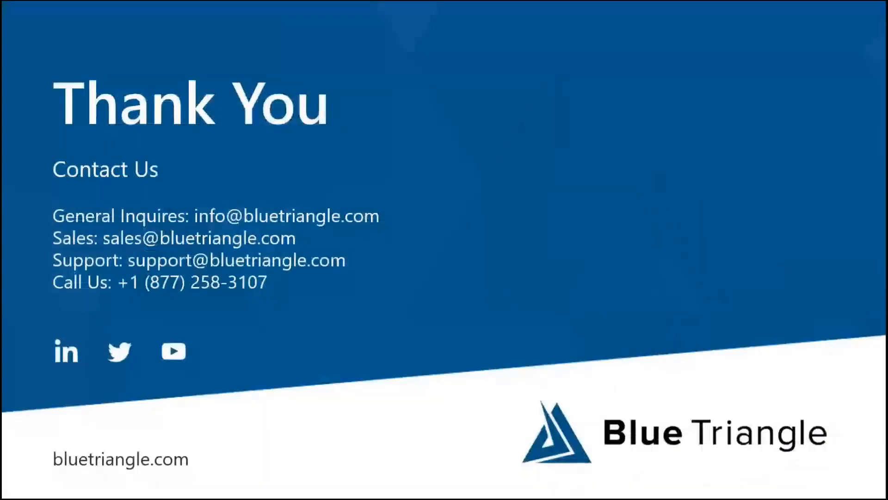